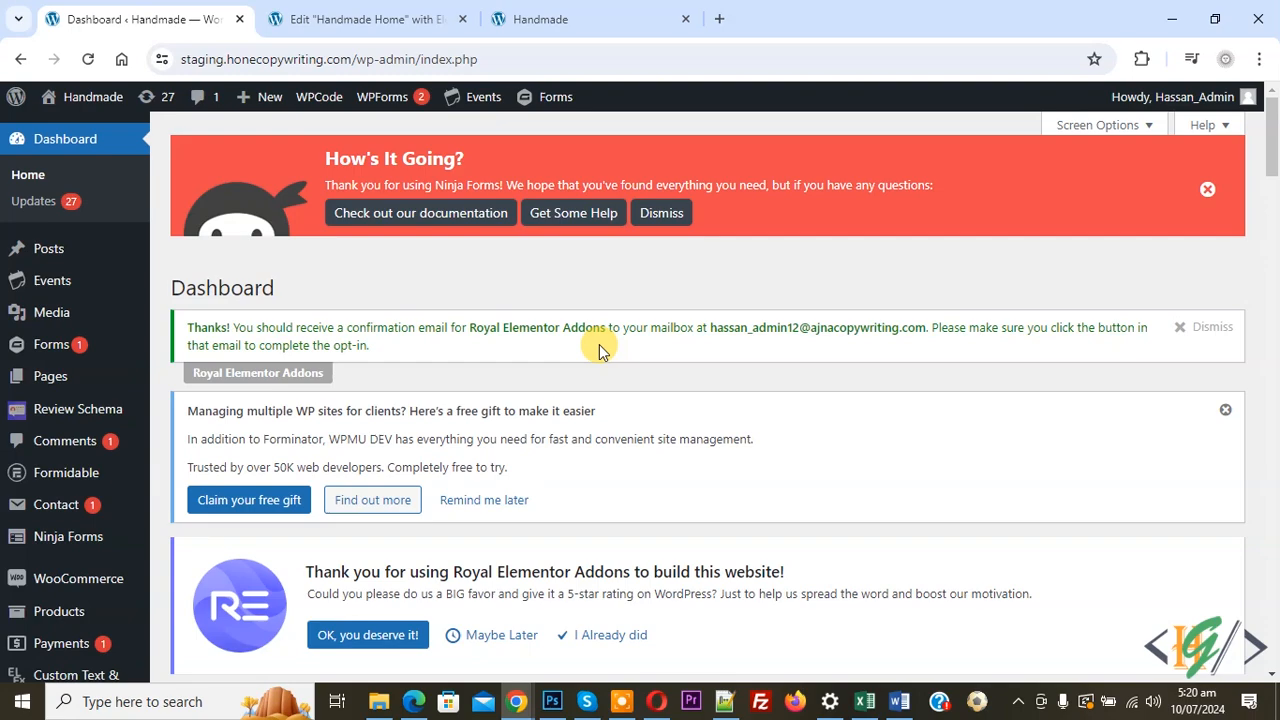
Search the new-plugin directory for "JetWidgets For Elementor".
{"action": "scroll", "coordinate": [487, 289], "scroll_direction": "down", "scroll_amount": 5}
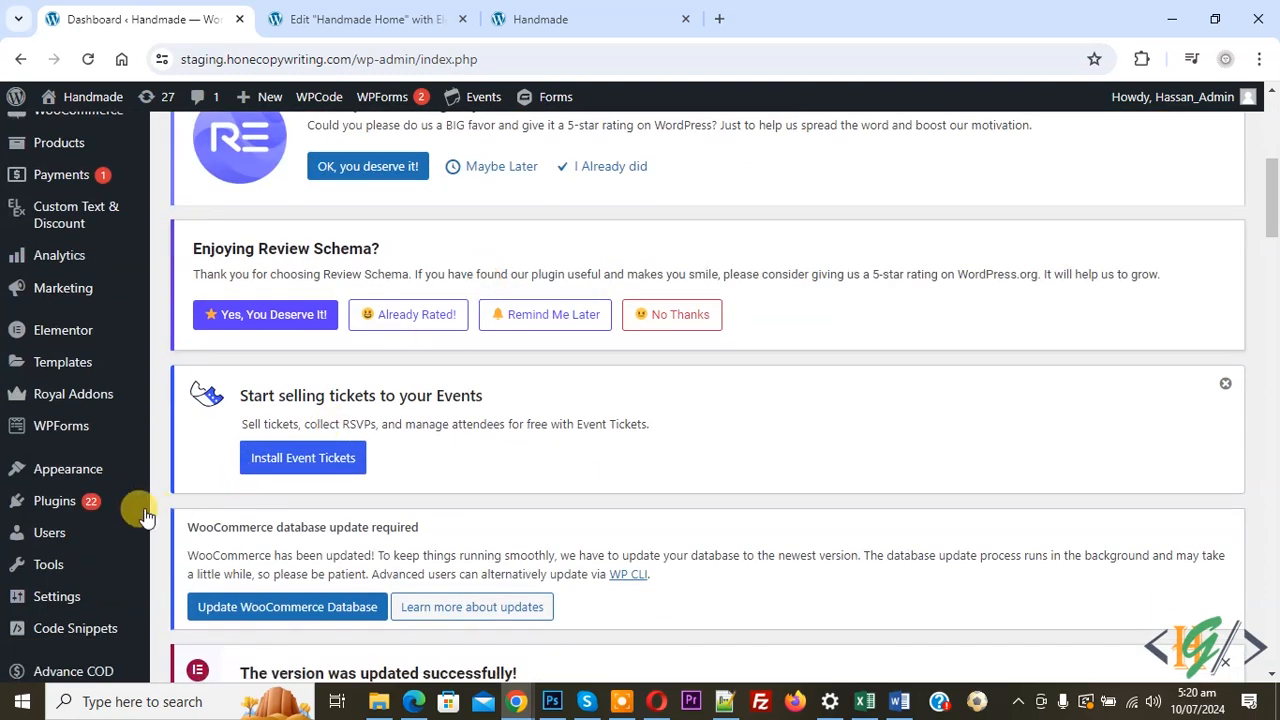
{"action": "mouse_move", "coordinate": [120, 505]}
{"action": "left_click", "coordinate": [205, 524]}
{"action": "scroll", "coordinate": [669, 301], "scroll_direction": "down", "scroll_amount": 1}
{"action": "left_click", "coordinate": [1040, 300]}
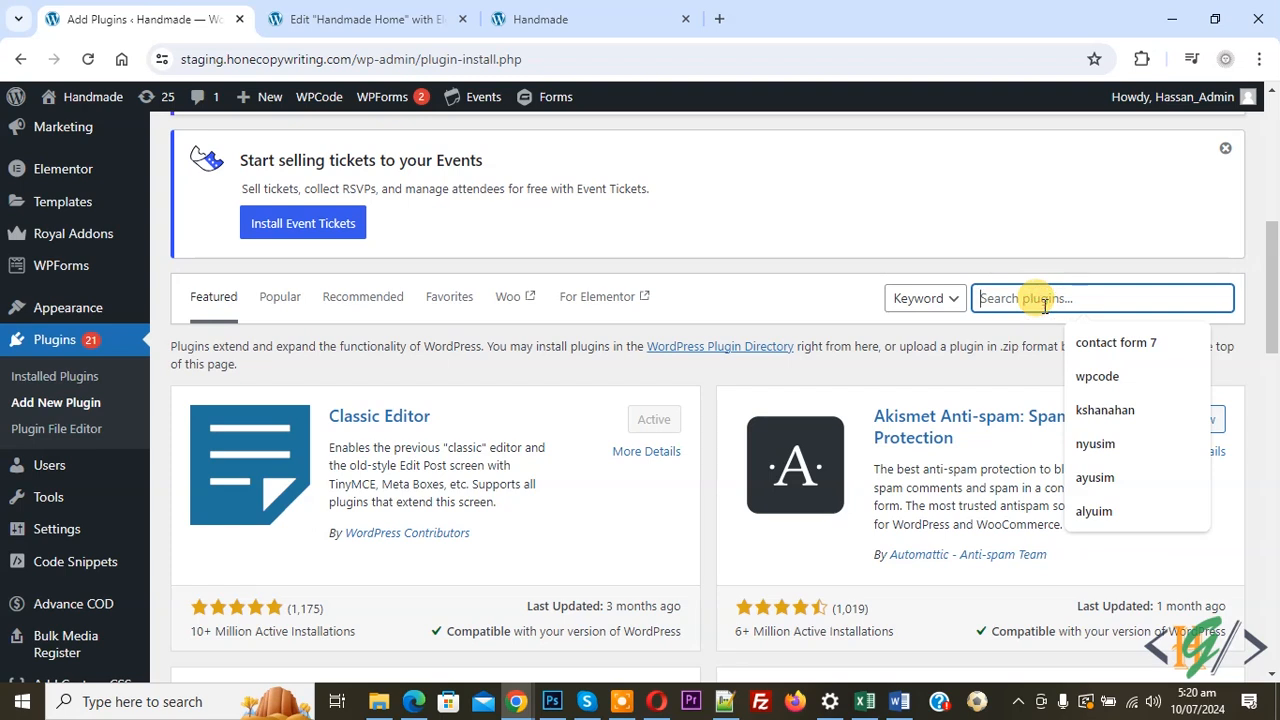
{"action": "type", "text": "JetWidgets For Elementor"}
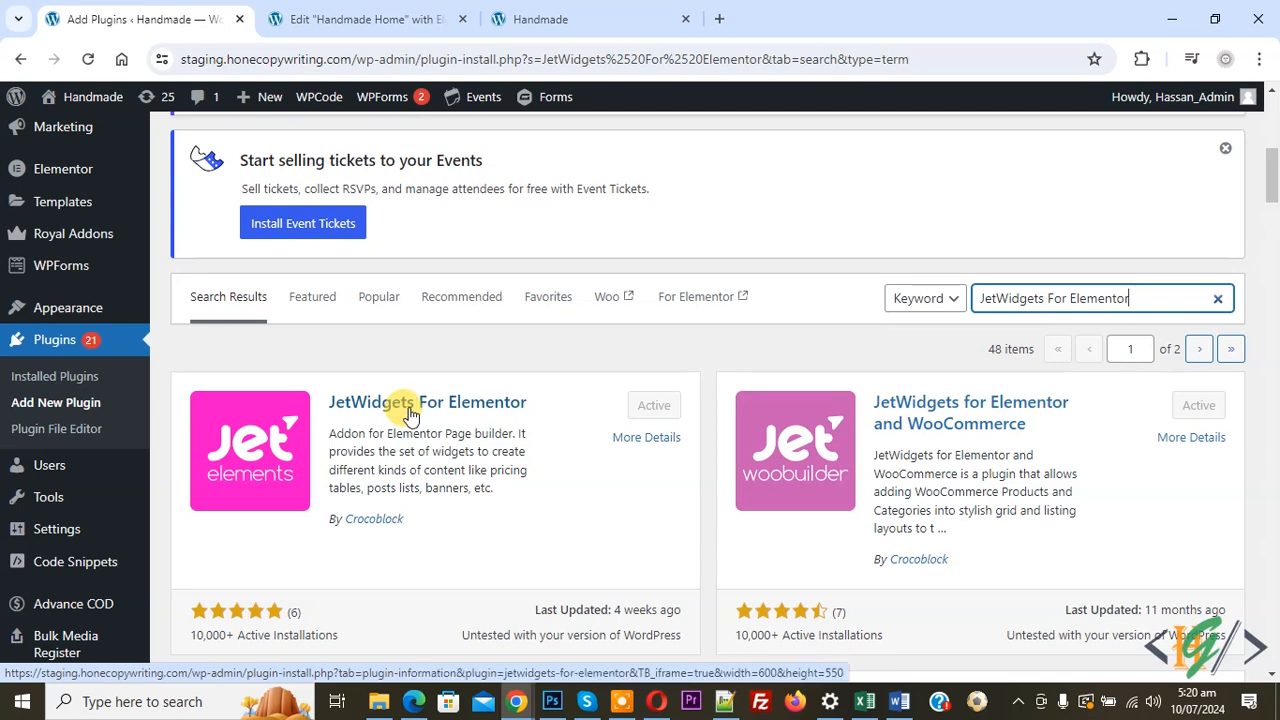
Reload the Handmade Home page editor and place an Advanced Carousel widget in the first empty column of the three-column row.
{"action": "left_click", "coordinate": [357, 19]}
{"action": "left_click", "coordinate": [87, 59]}
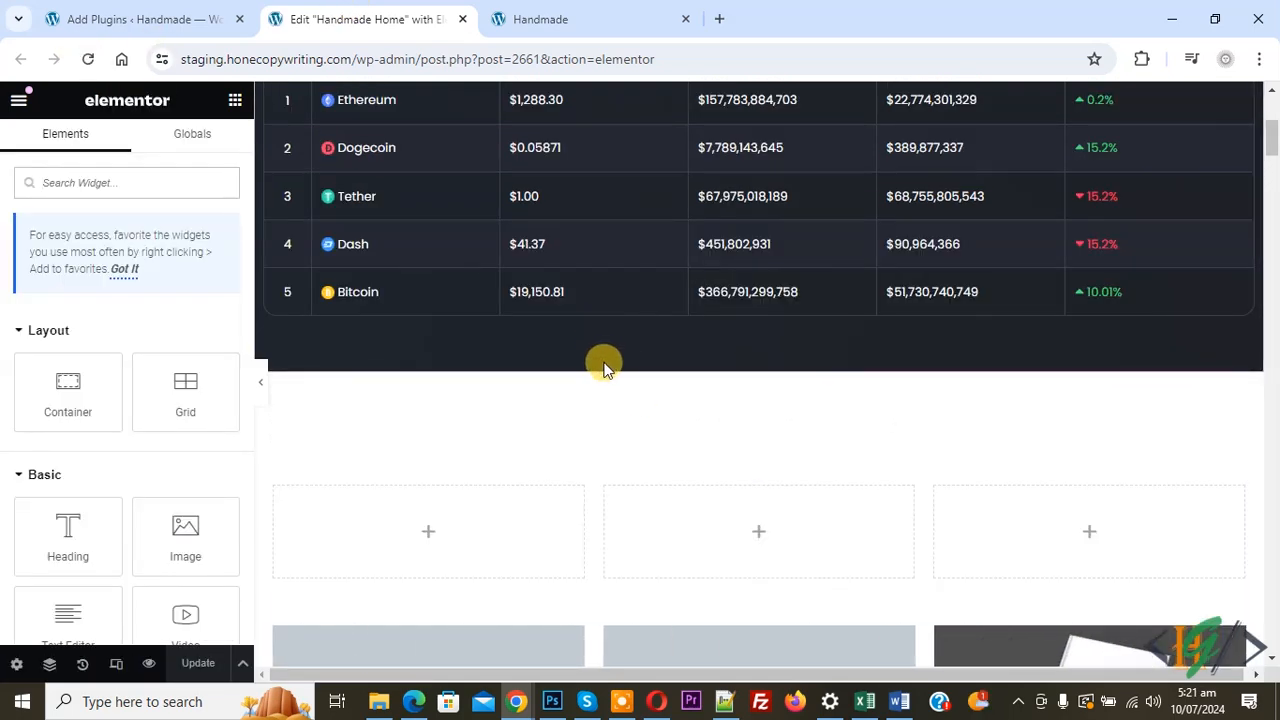
{"action": "left_click", "coordinate": [48, 185]}
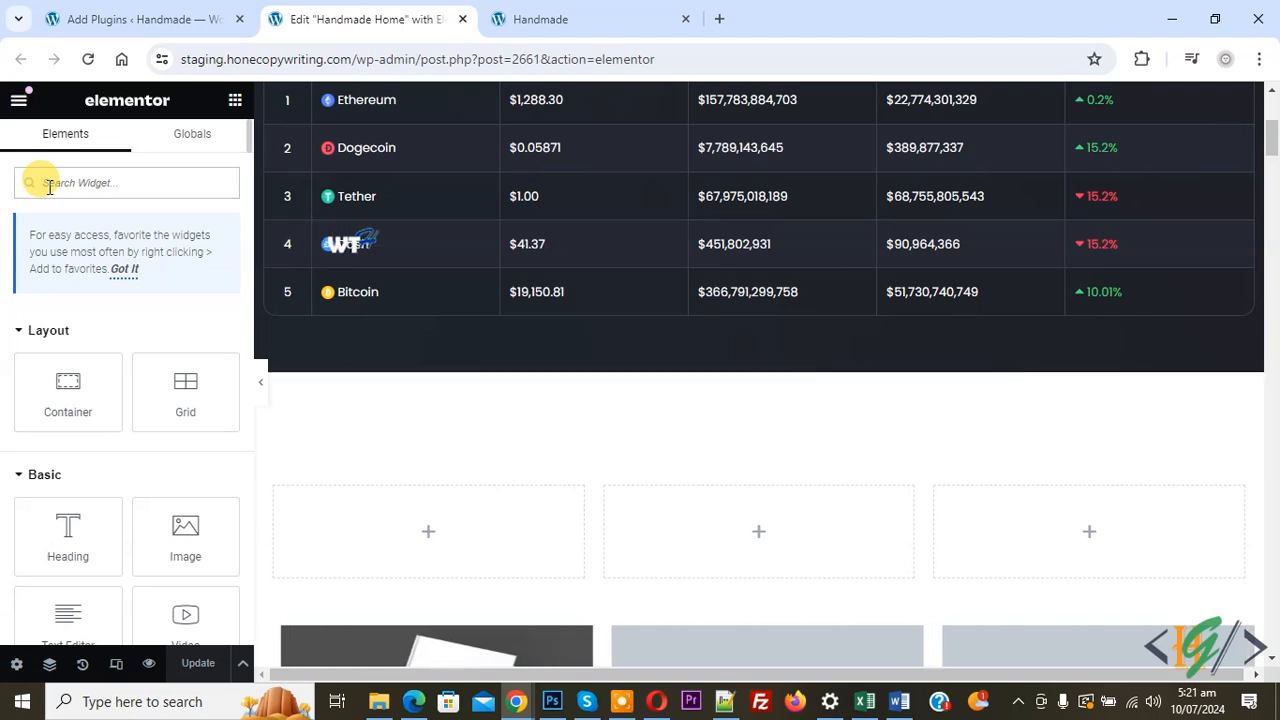
{"action": "type", "text": "advanced carousel"}
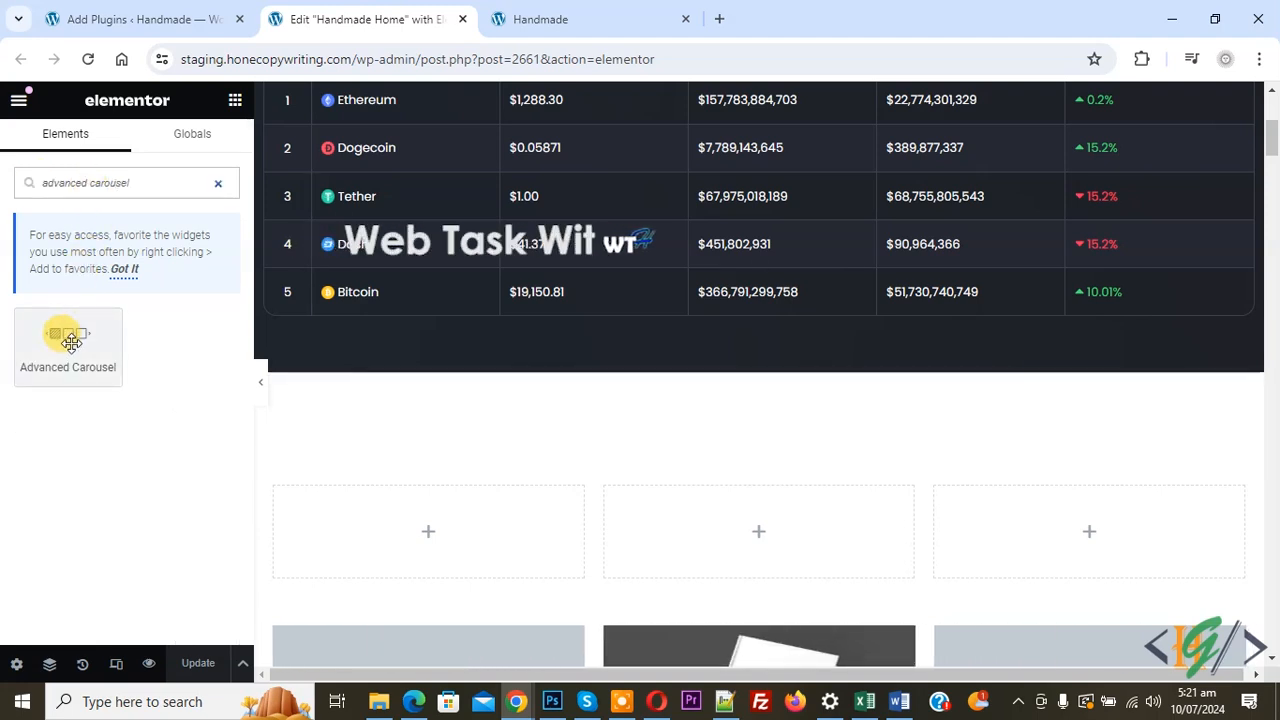
{"action": "left_click_drag", "start_coordinate": [72, 345], "coordinate": [375, 515]}
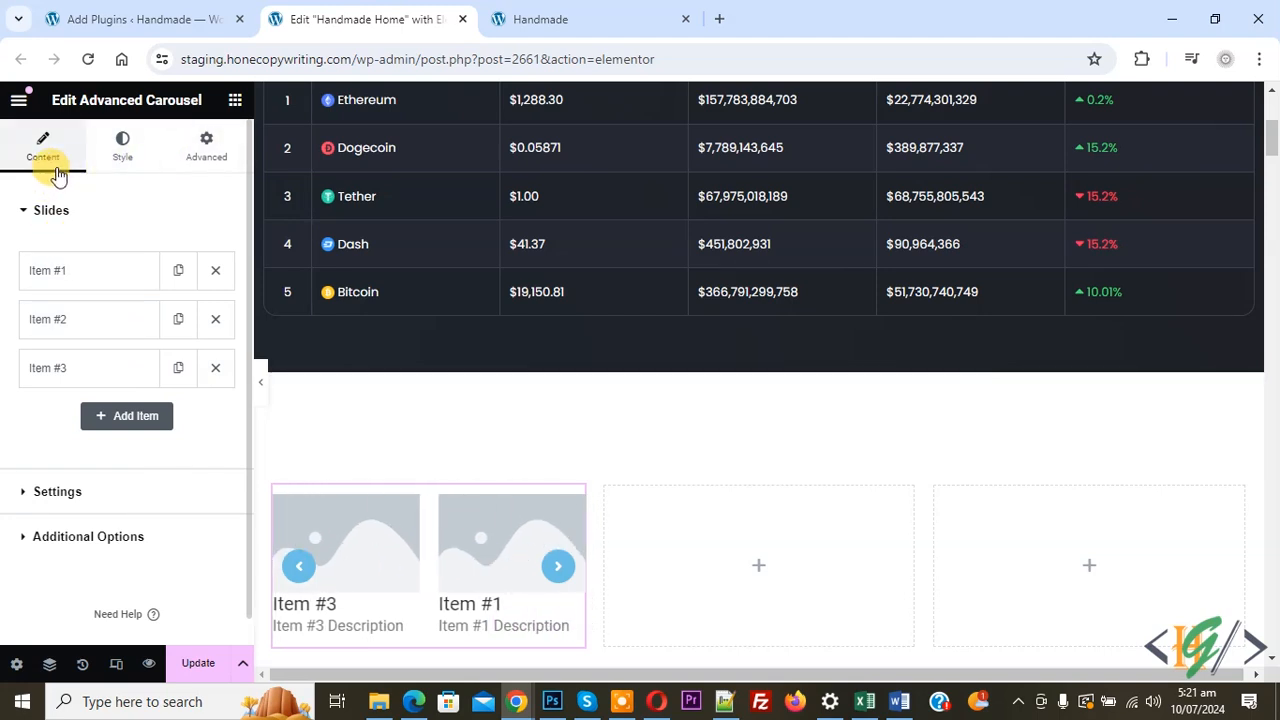
Turn on the Vertical carousel option in the Advanced Carousel's settings.
{"action": "left_click", "coordinate": [55, 492]}
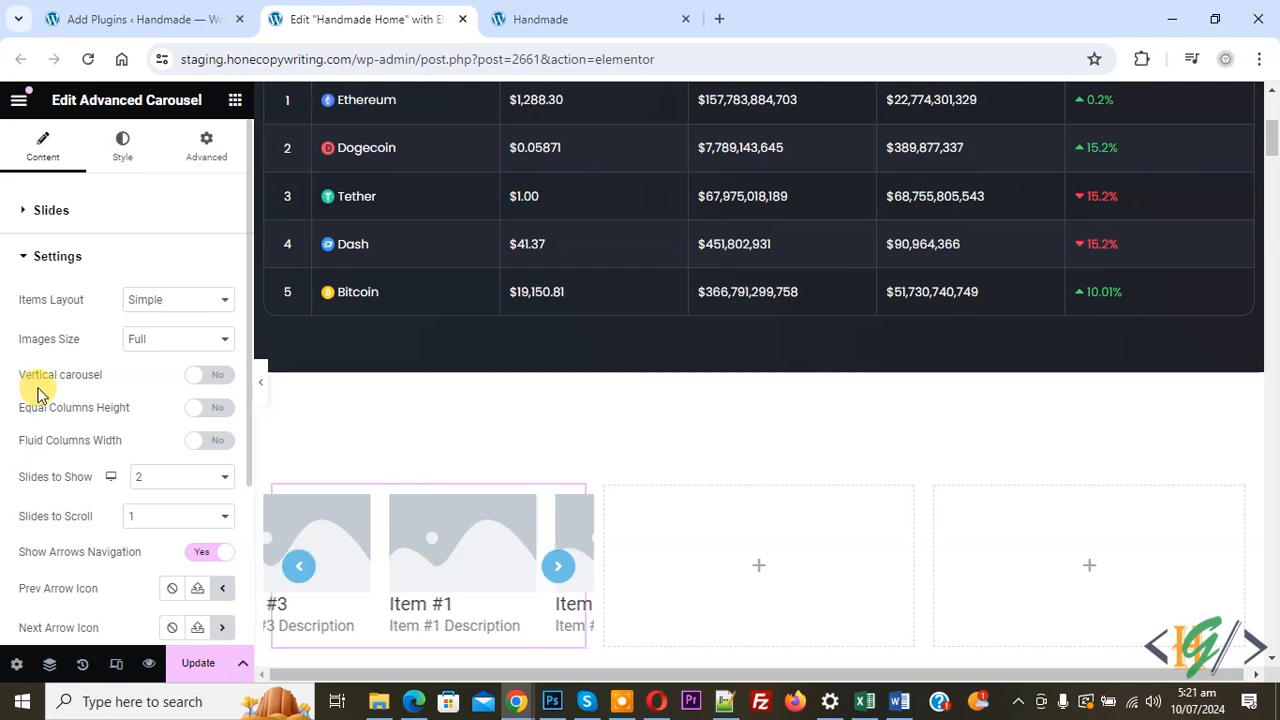
{"action": "left_click", "coordinate": [207, 378]}
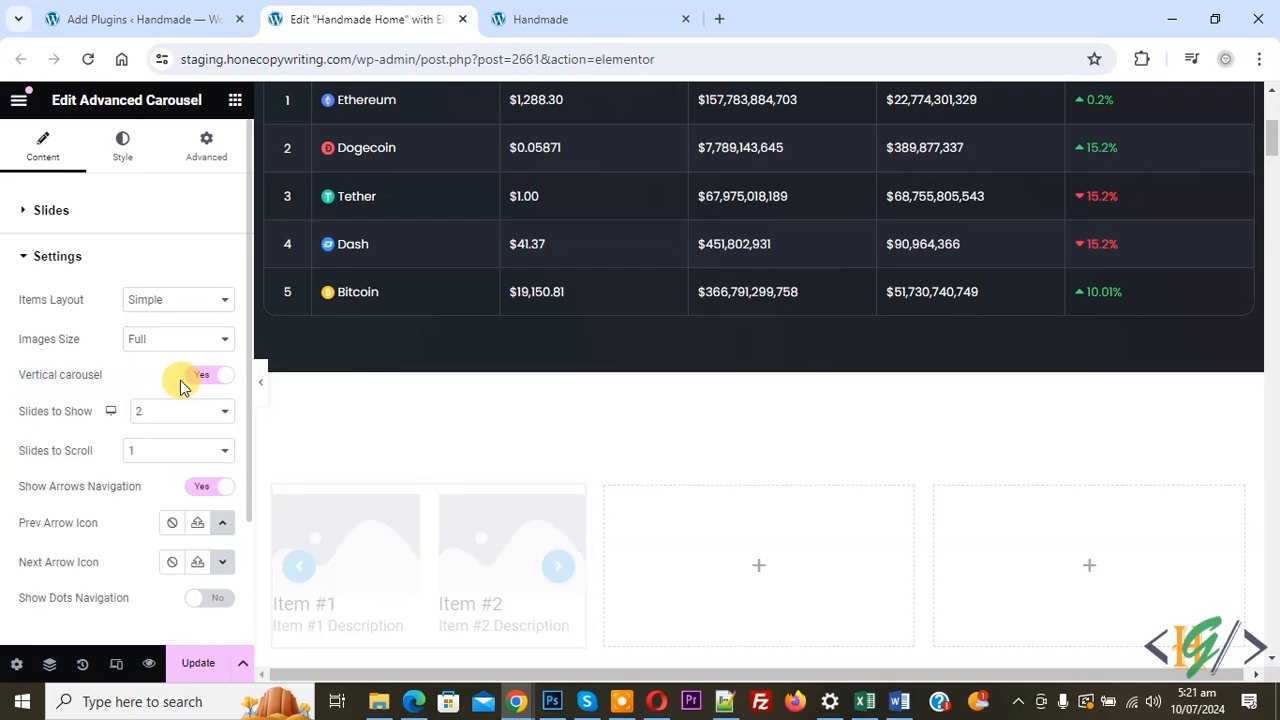
{"action": "scroll", "coordinate": [396, 409], "scroll_direction": "down", "scroll_amount": 3}
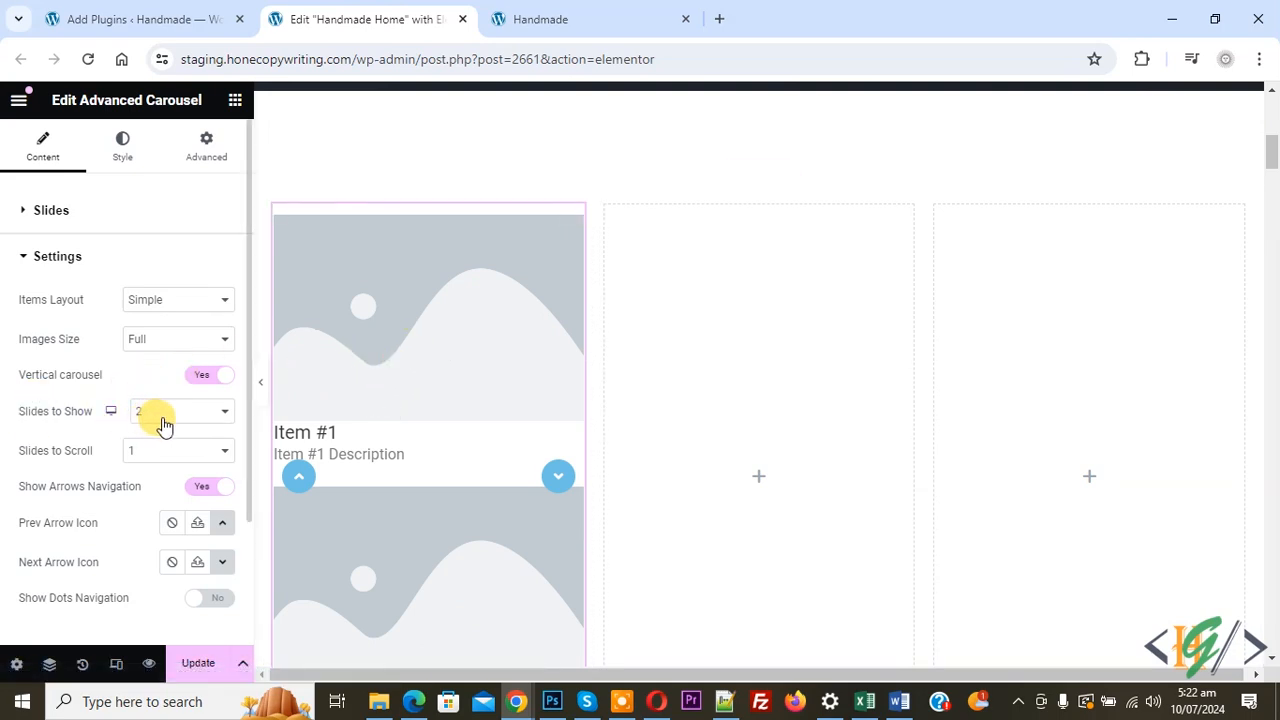
Try showing 1 slide at a time in the vertical carousel, and return Slides to Show to 2.
{"action": "left_click", "coordinate": [164, 424]}
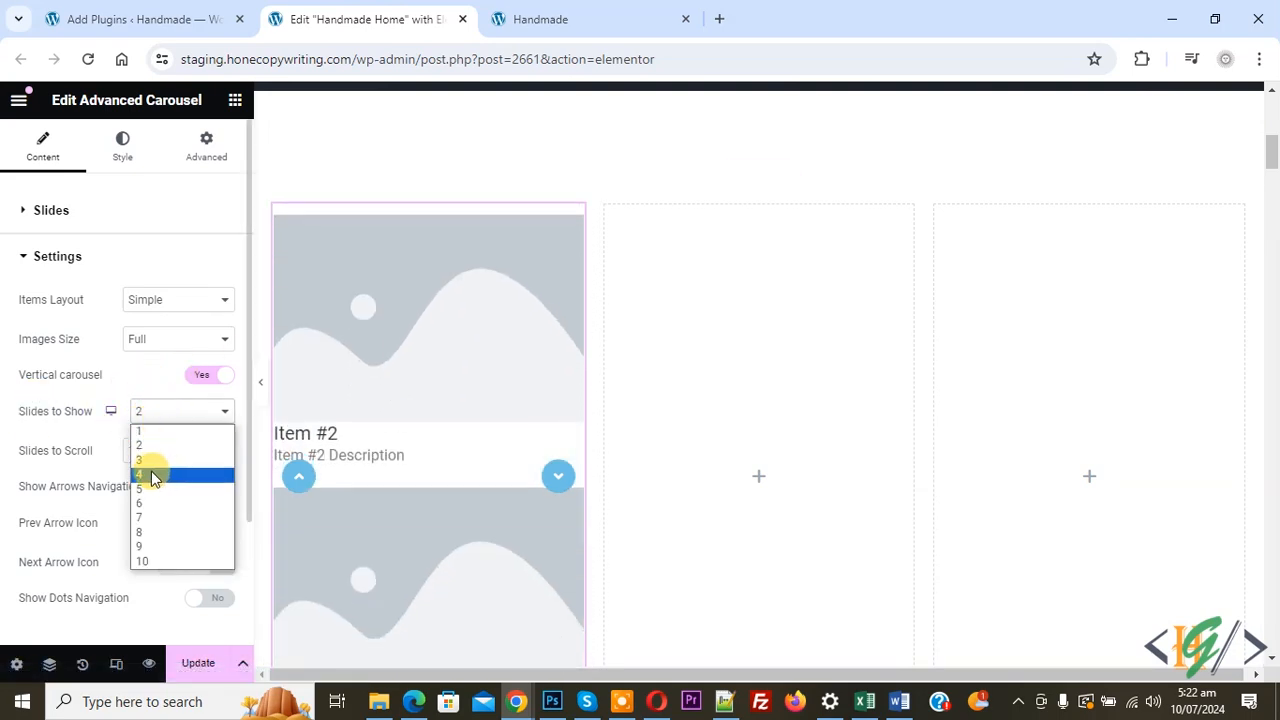
{"action": "left_click", "coordinate": [143, 432]}
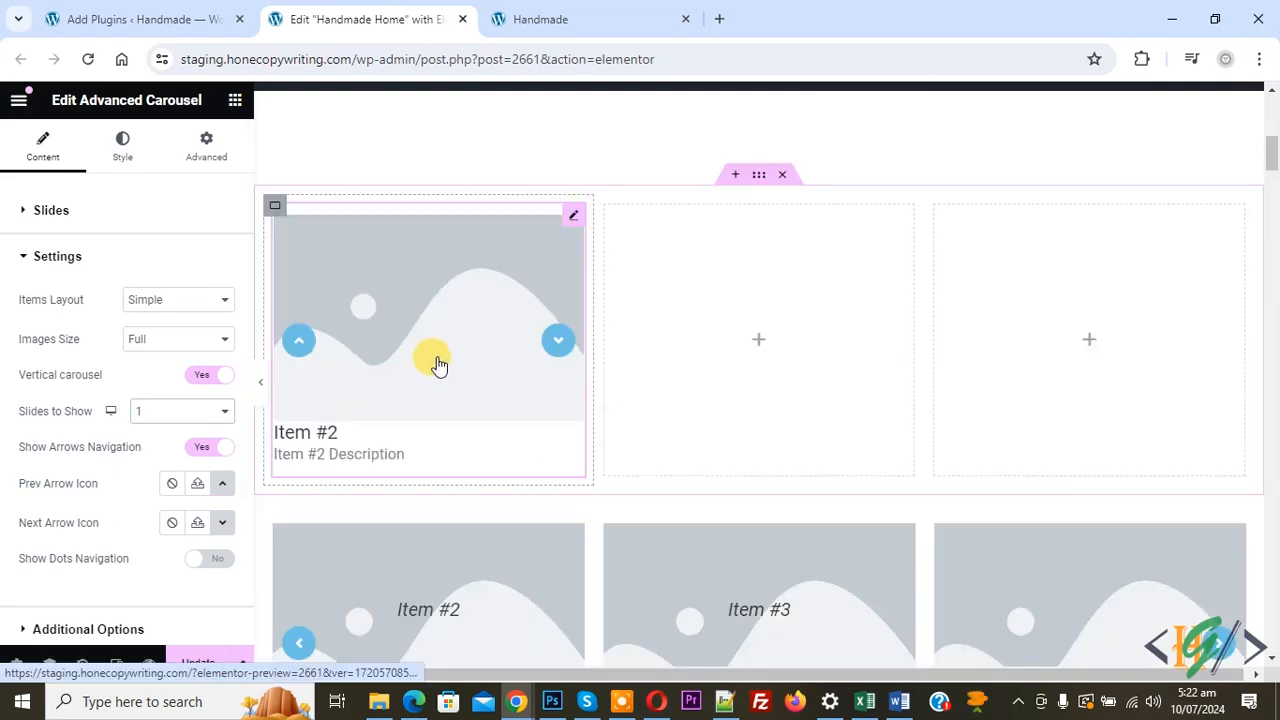
{"action": "left_click", "coordinate": [154, 404]}
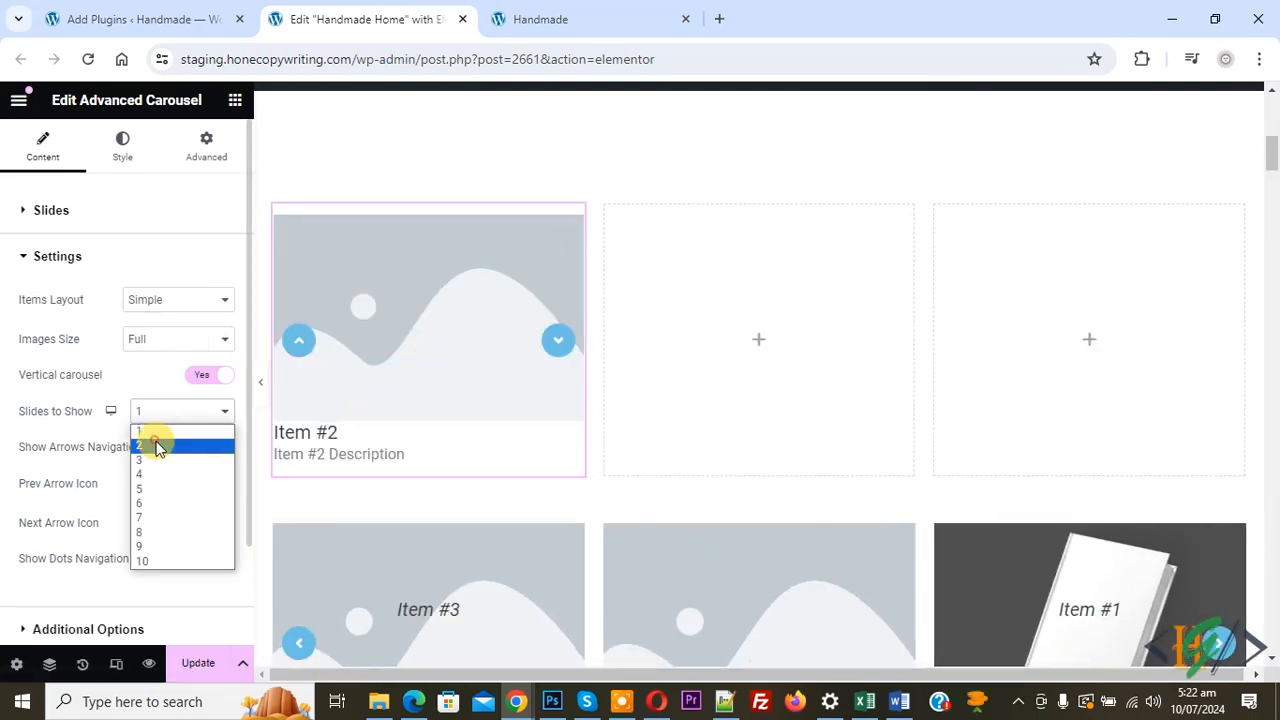
{"action": "left_click", "coordinate": [157, 445]}
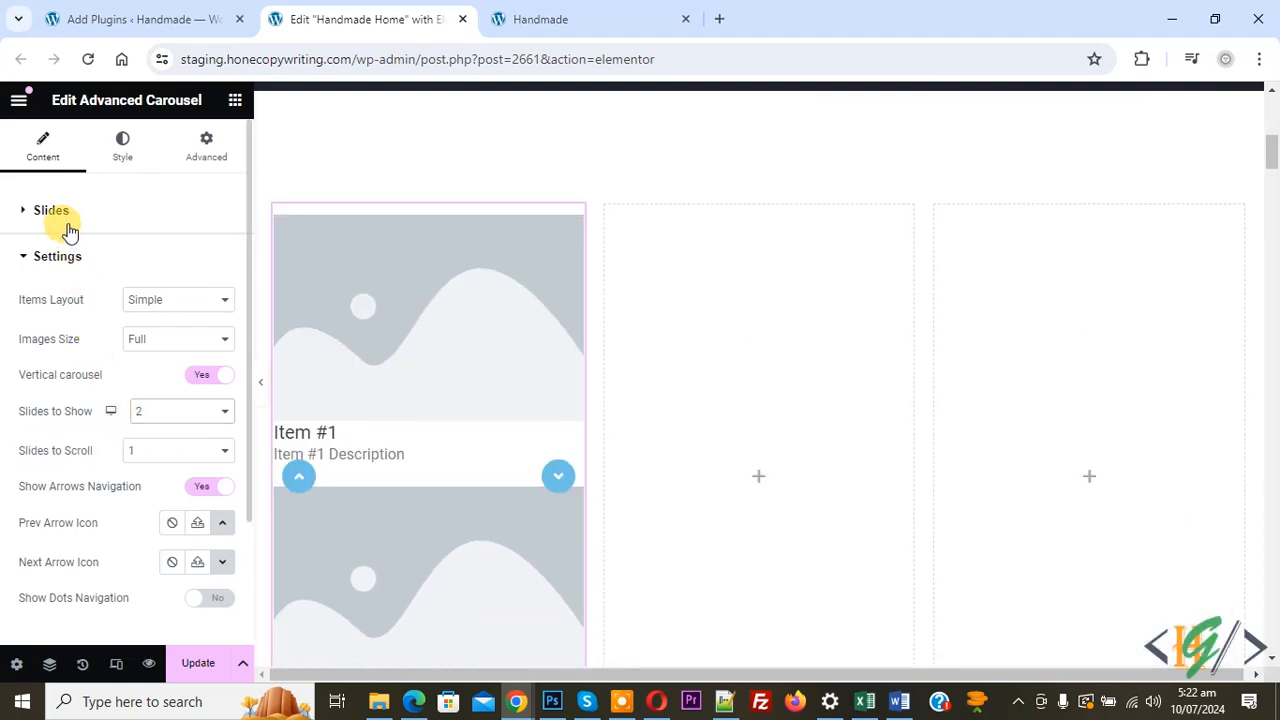
Set the image of slide Item #1 to the video cassette picture 2149854304.jpg from the media library.
{"action": "left_click", "coordinate": [52, 212]}
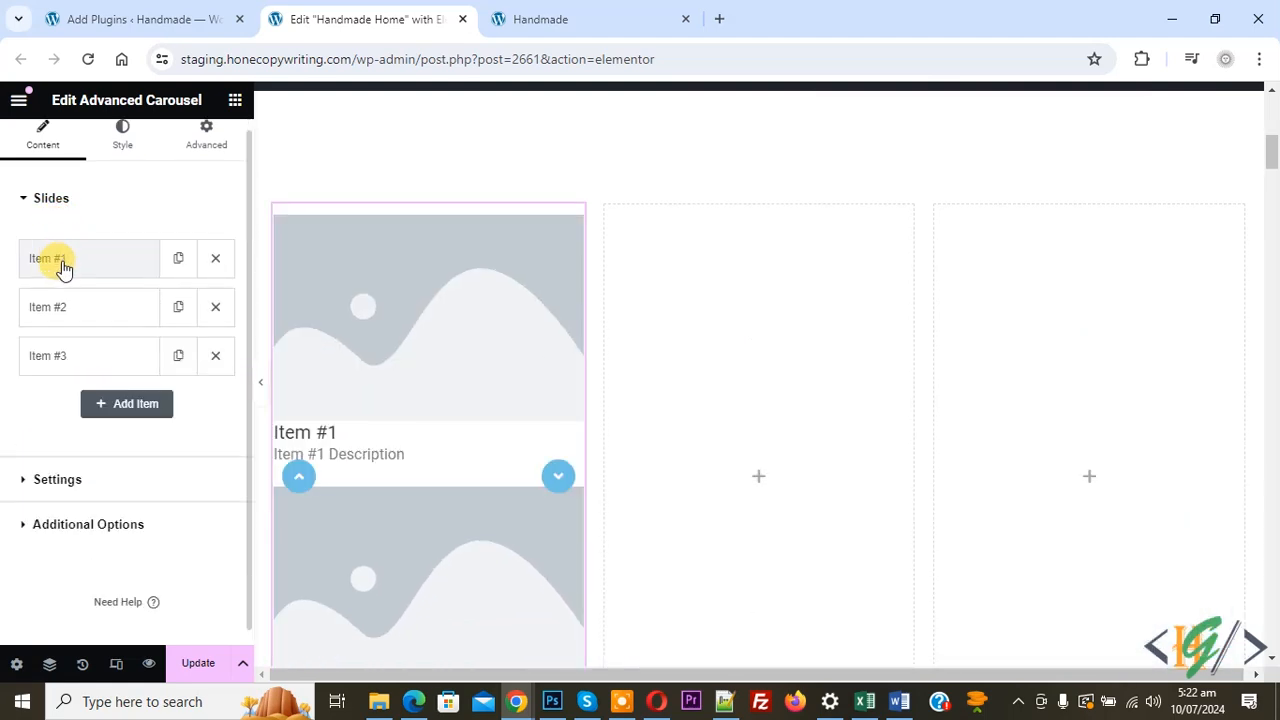
{"action": "left_click", "coordinate": [52, 266]}
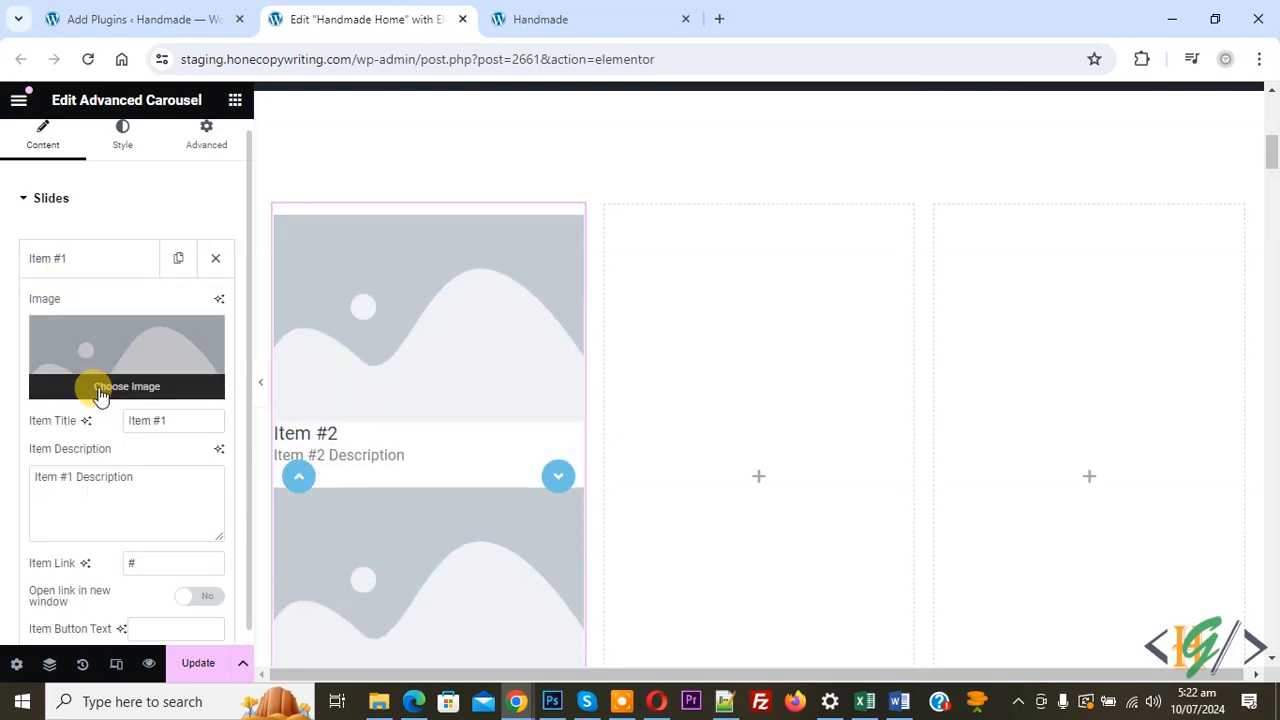
{"action": "left_click", "coordinate": [101, 392]}
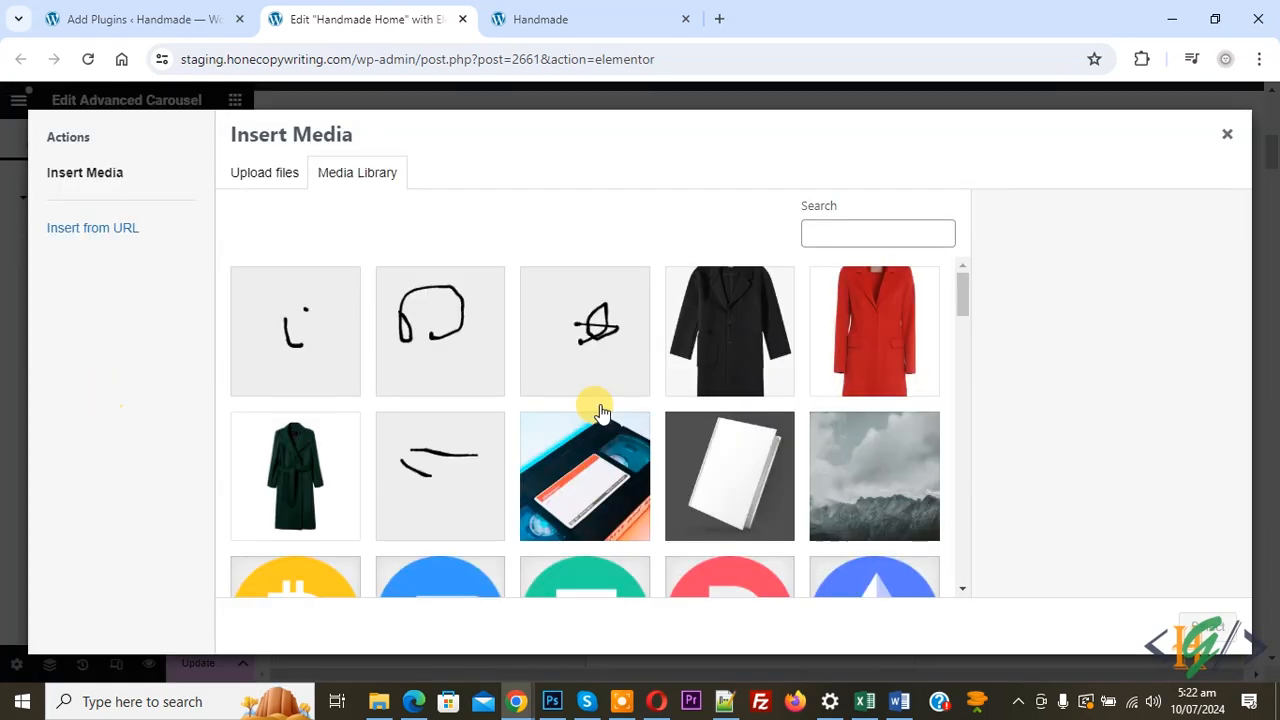
{"action": "left_click", "coordinate": [575, 488]}
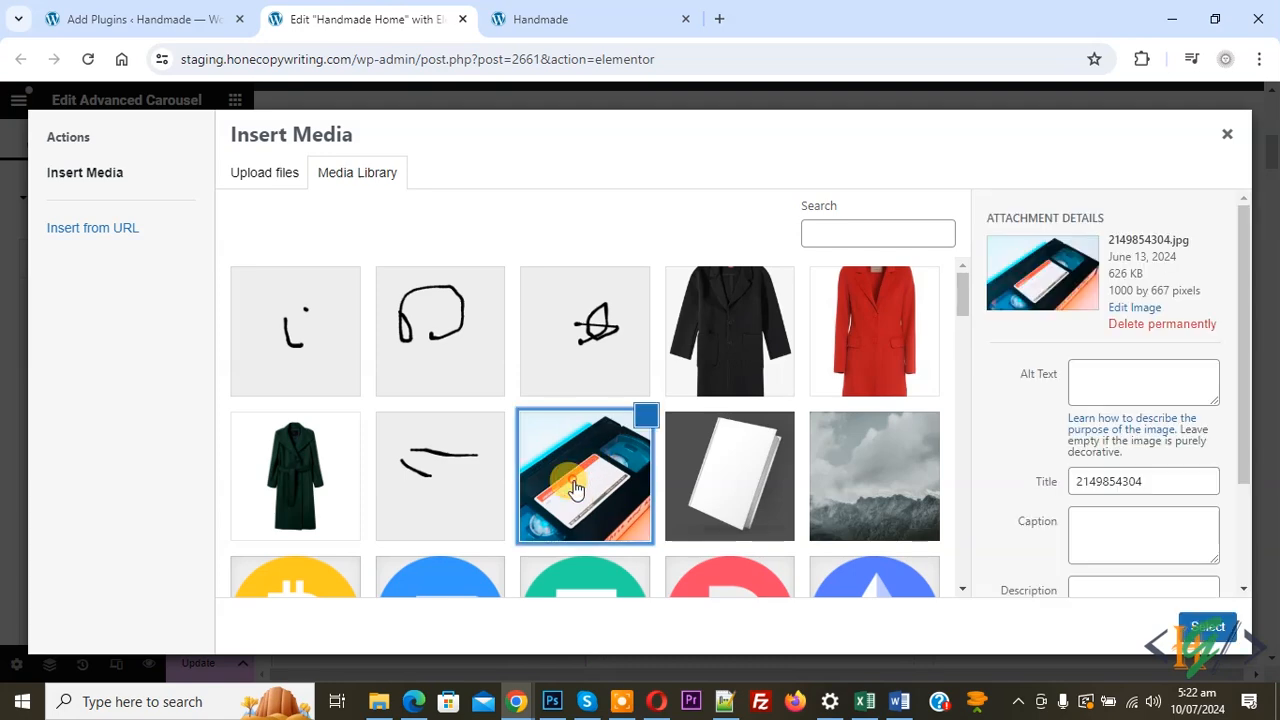
{"action": "left_click", "coordinate": [1210, 630]}
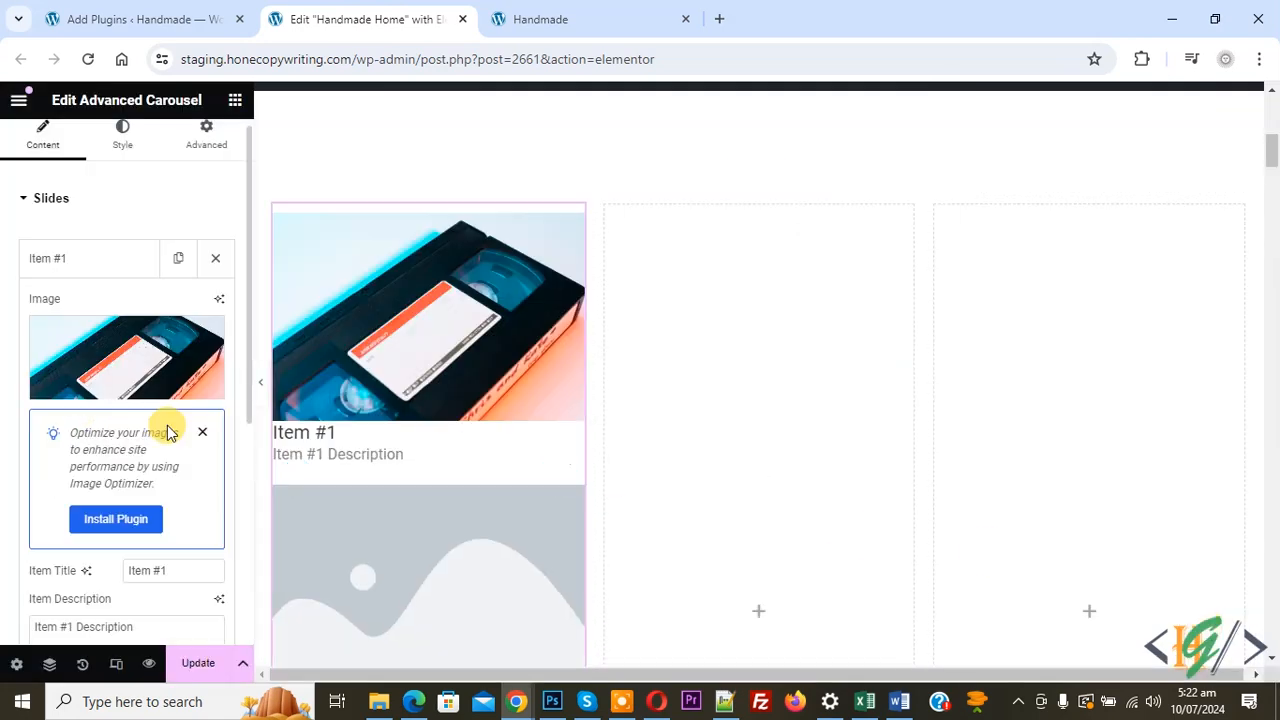
Set the carousel's items layout to Banners and its animation effect to Romeo.
{"action": "scroll", "coordinate": [140, 410], "scroll_direction": "down", "scroll_amount": 2}
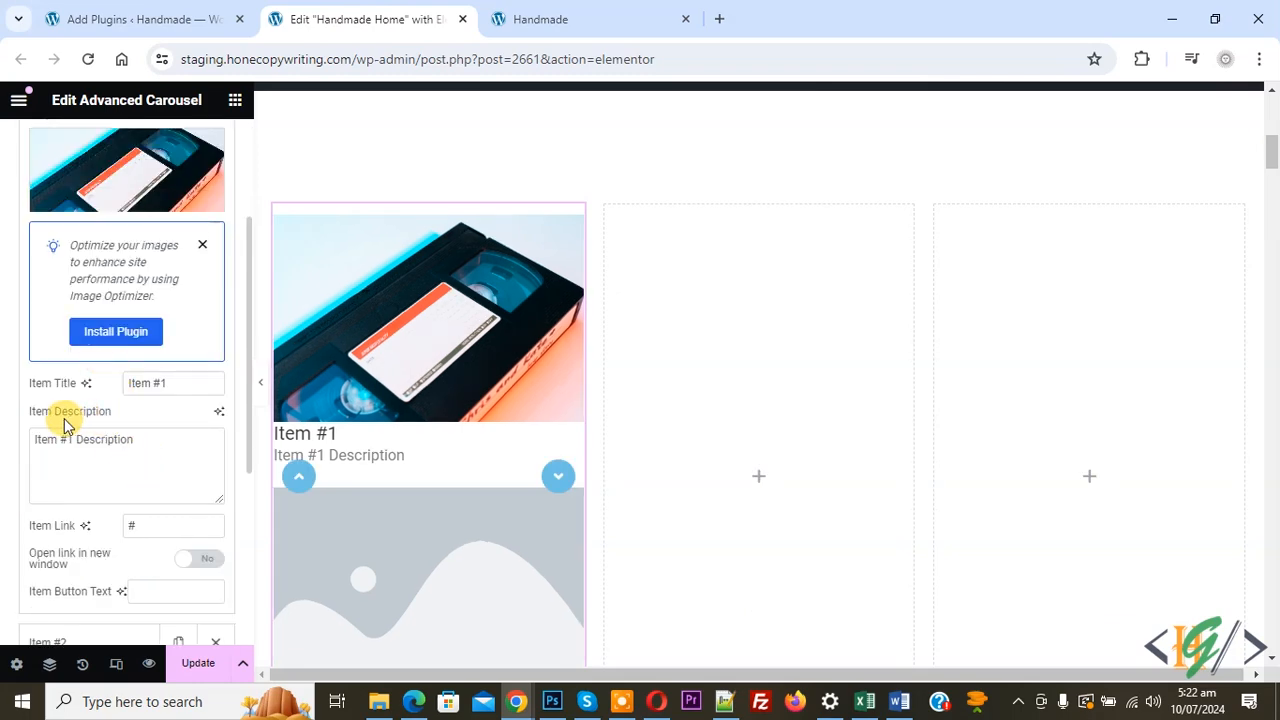
{"action": "scroll", "coordinate": [66, 430], "scroll_direction": "down", "scroll_amount": 1}
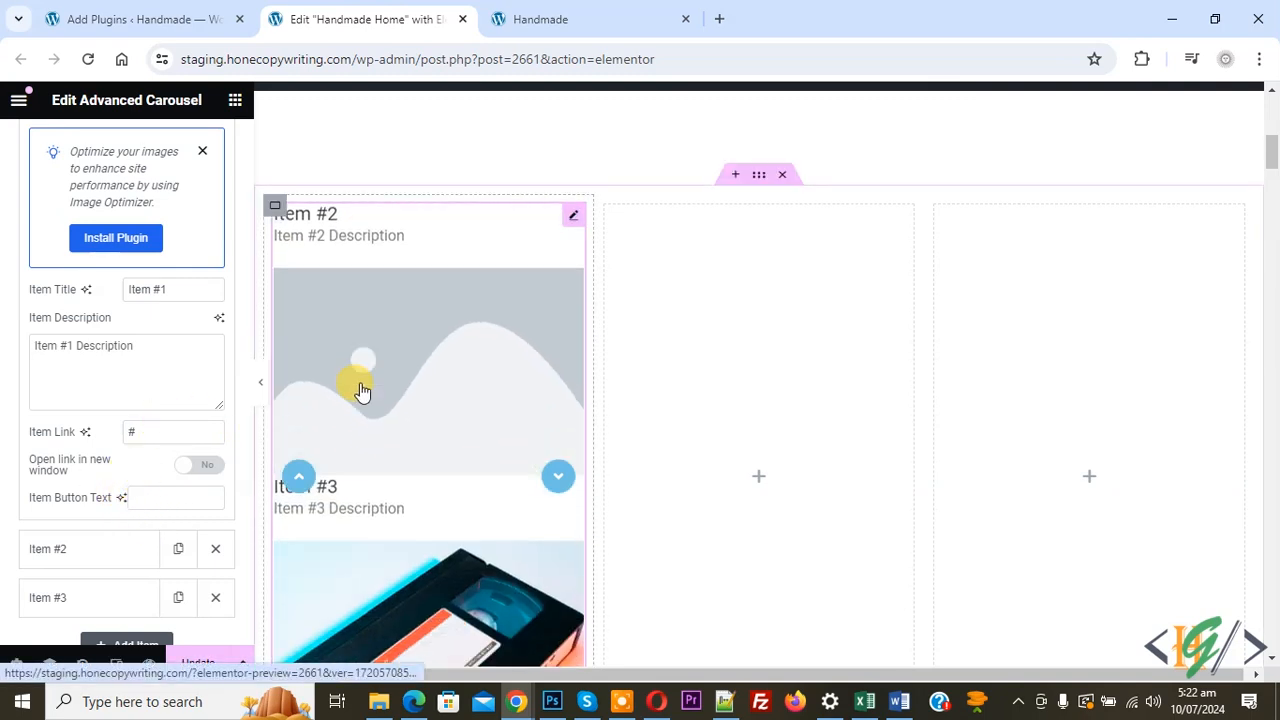
{"action": "scroll", "coordinate": [114, 370], "scroll_direction": "down", "scroll_amount": 2}
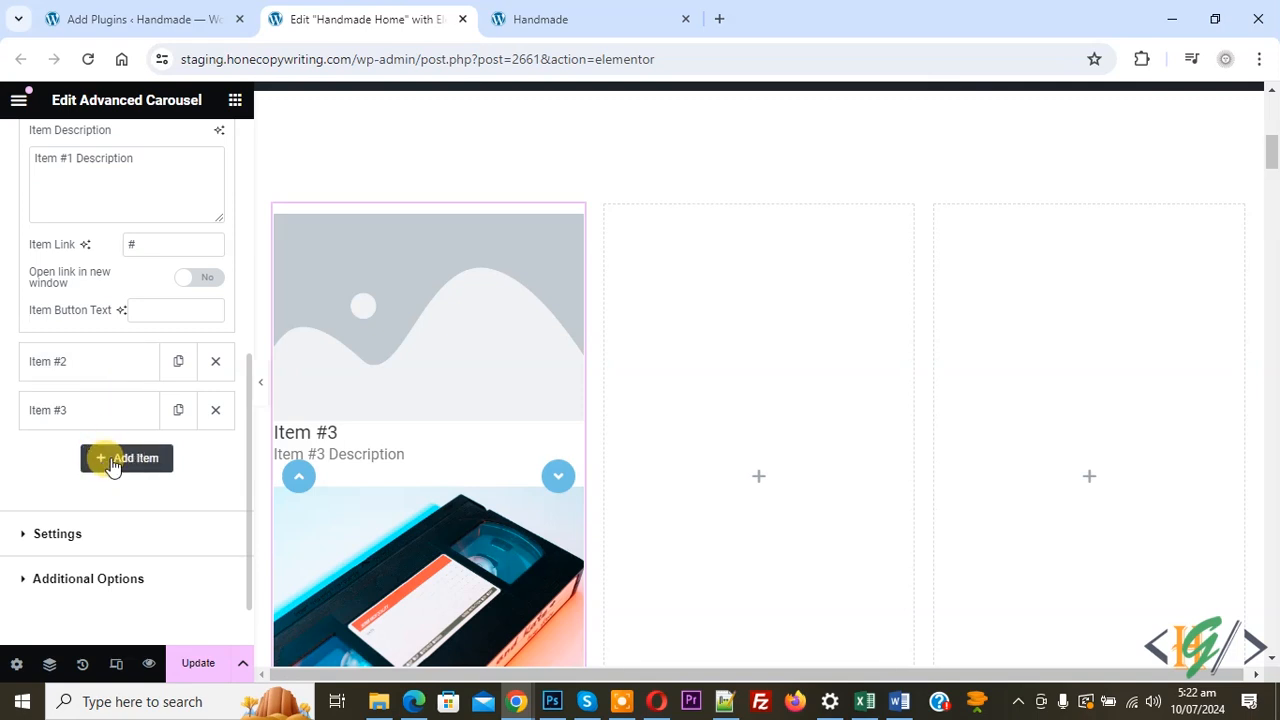
{"action": "scroll", "coordinate": [60, 440], "scroll_direction": "down", "scroll_amount": 1}
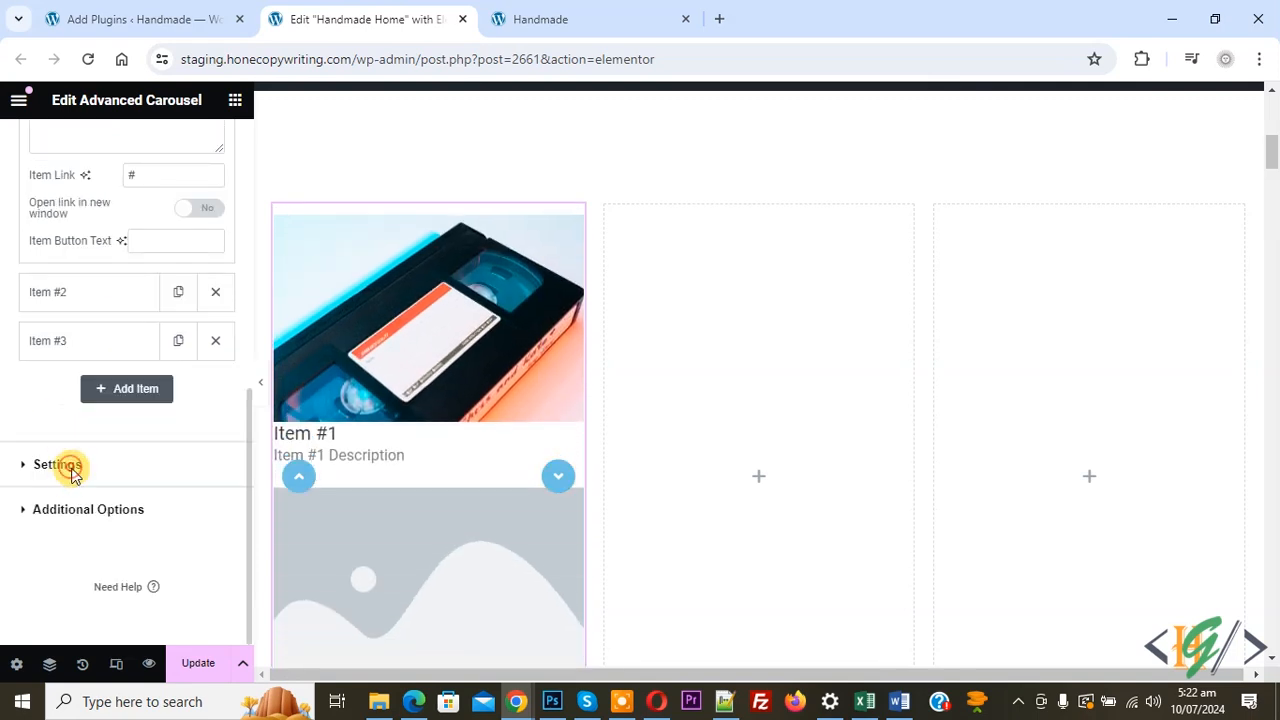
{"action": "left_click", "coordinate": [57, 465]}
{"action": "left_click", "coordinate": [177, 300]}
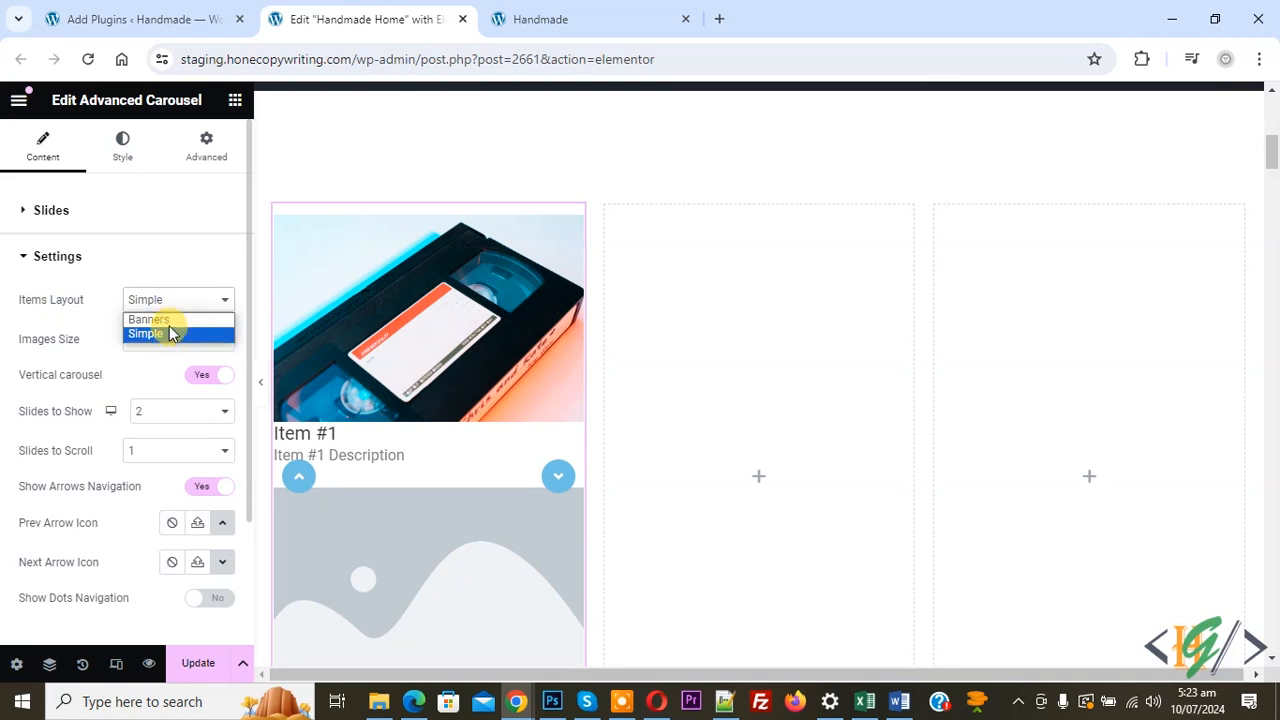
{"action": "left_click", "coordinate": [166, 320]}
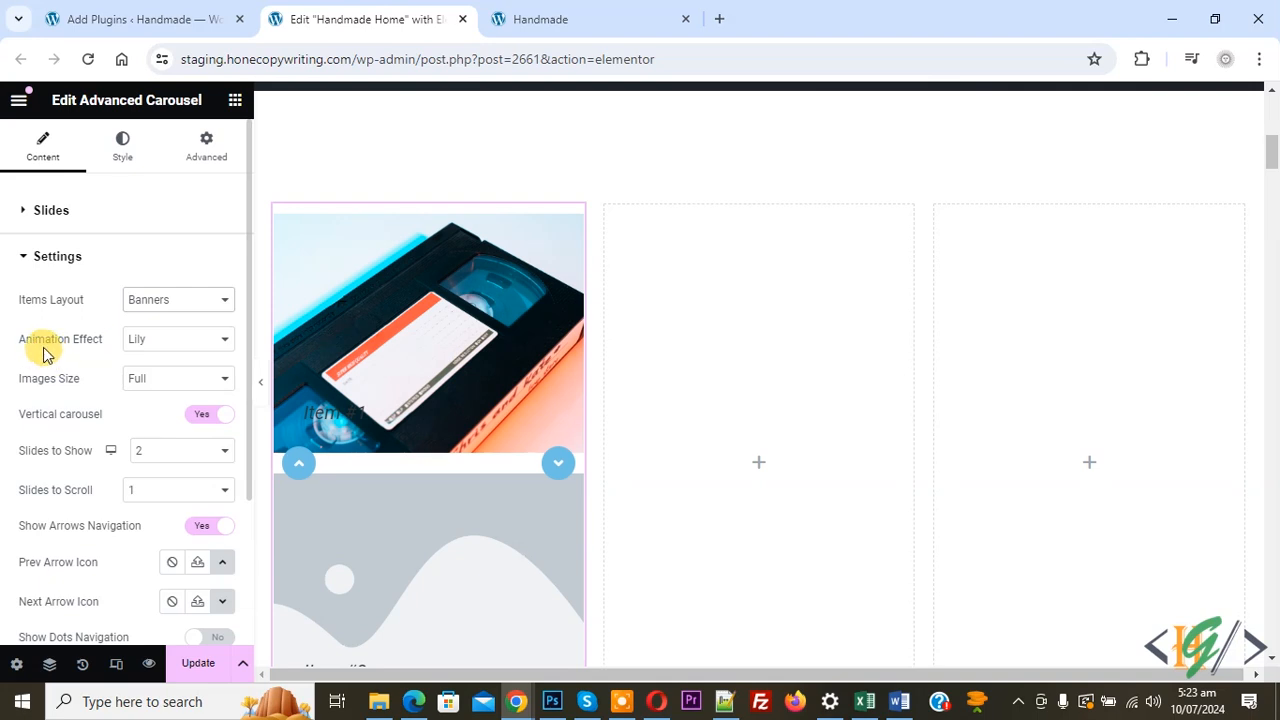
{"action": "left_click", "coordinate": [170, 339]}
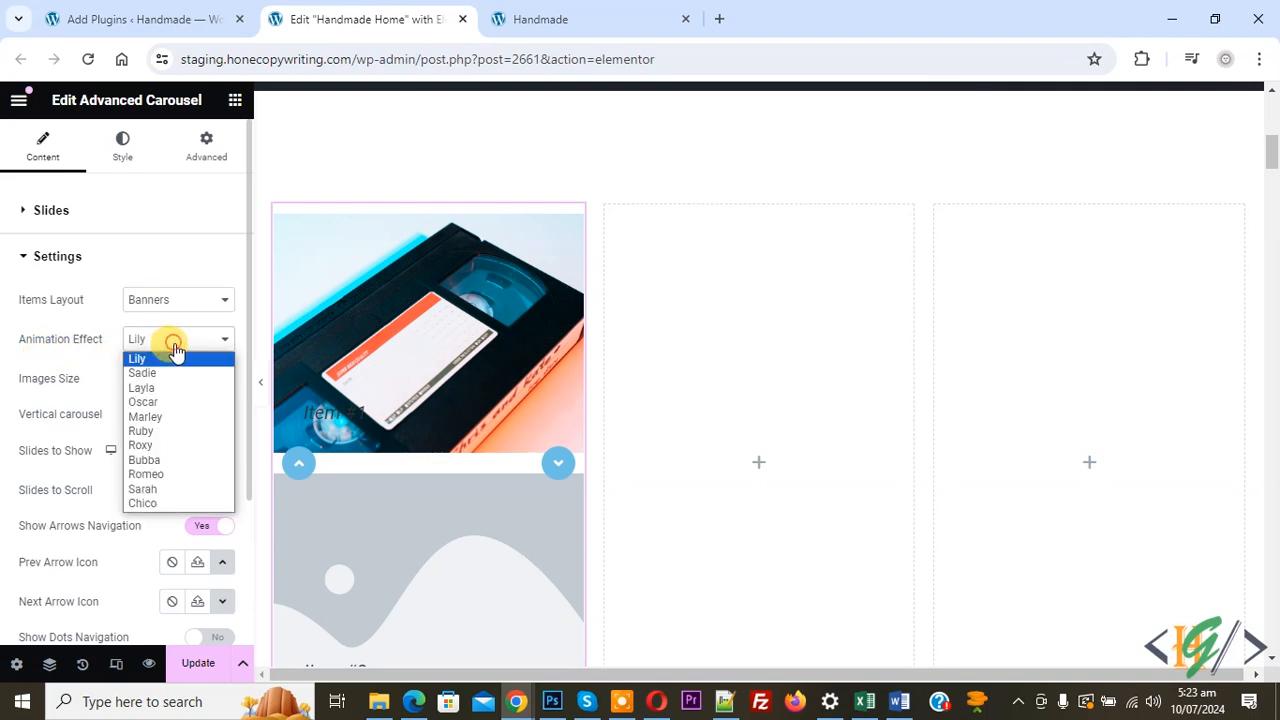
{"action": "left_click", "coordinate": [167, 472]}
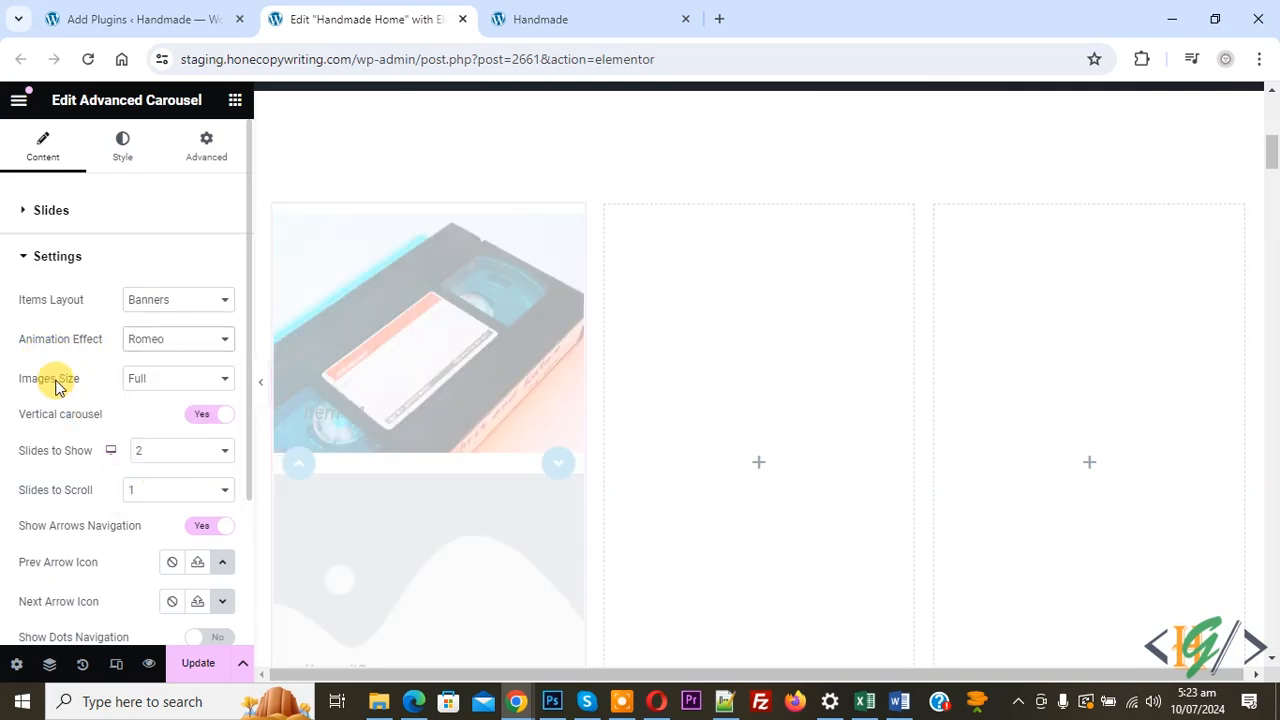
Enable Pause on Hover for the carousel and set its autoplay speed to 2000.
{"action": "scroll", "coordinate": [86, 405], "scroll_direction": "down", "scroll_amount": 3}
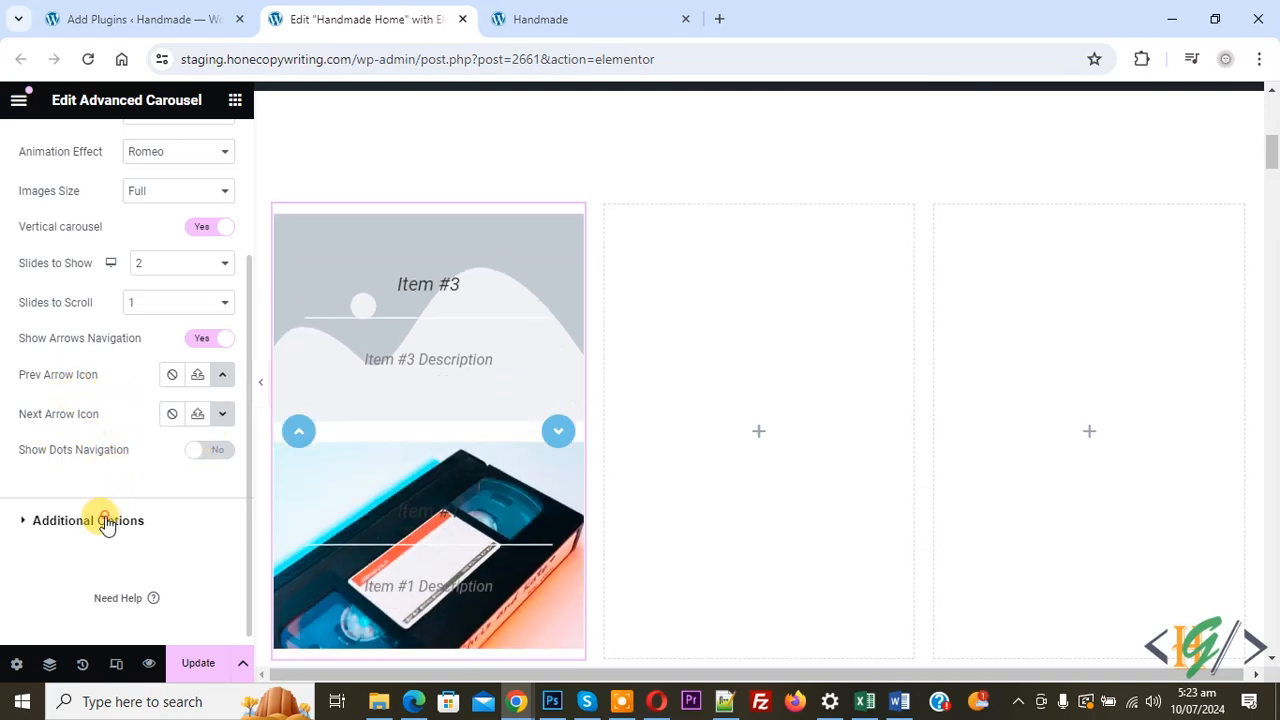
{"action": "left_click", "coordinate": [105, 520]}
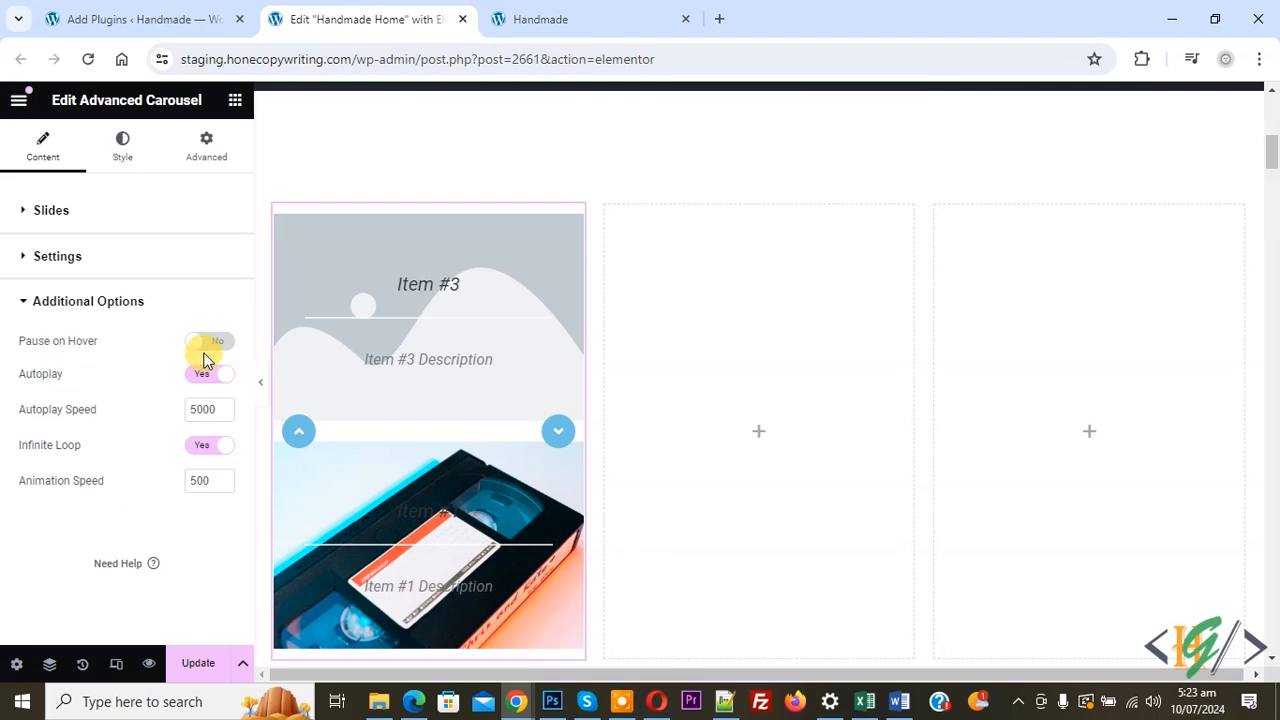
{"action": "left_click", "coordinate": [205, 344]}
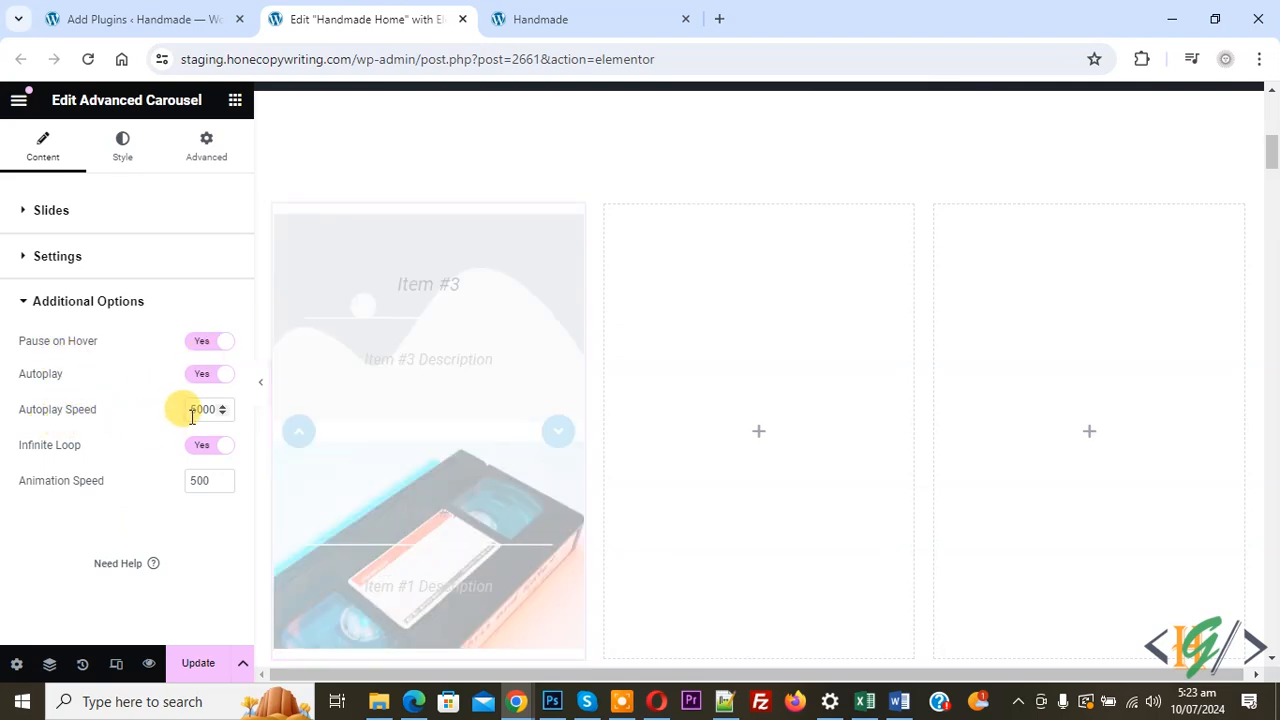
{"action": "left_click", "coordinate": [196, 409]}
{"action": "key", "text": "BackSpace"}
{"action": "type", "text": "2"}
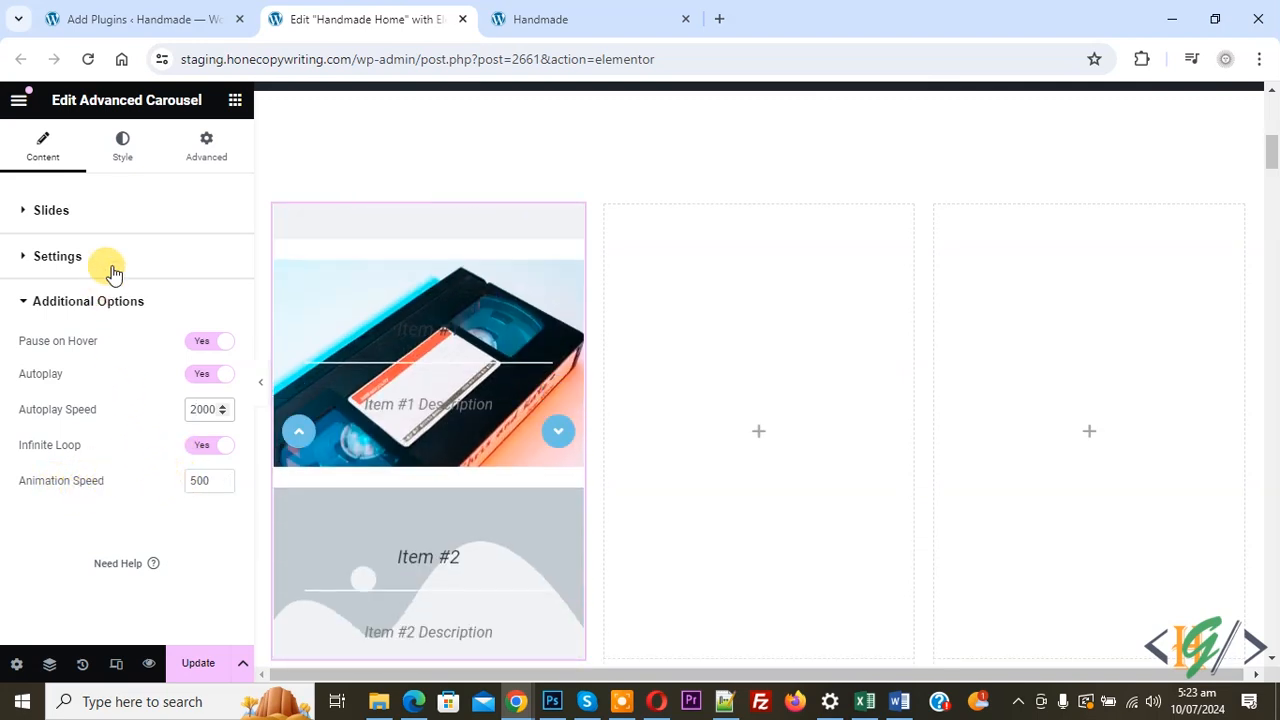
Unlink the carousel's column margin values, set the bottom margin to 20, and return to the slide content settings.
{"action": "left_click", "coordinate": [120, 152]}
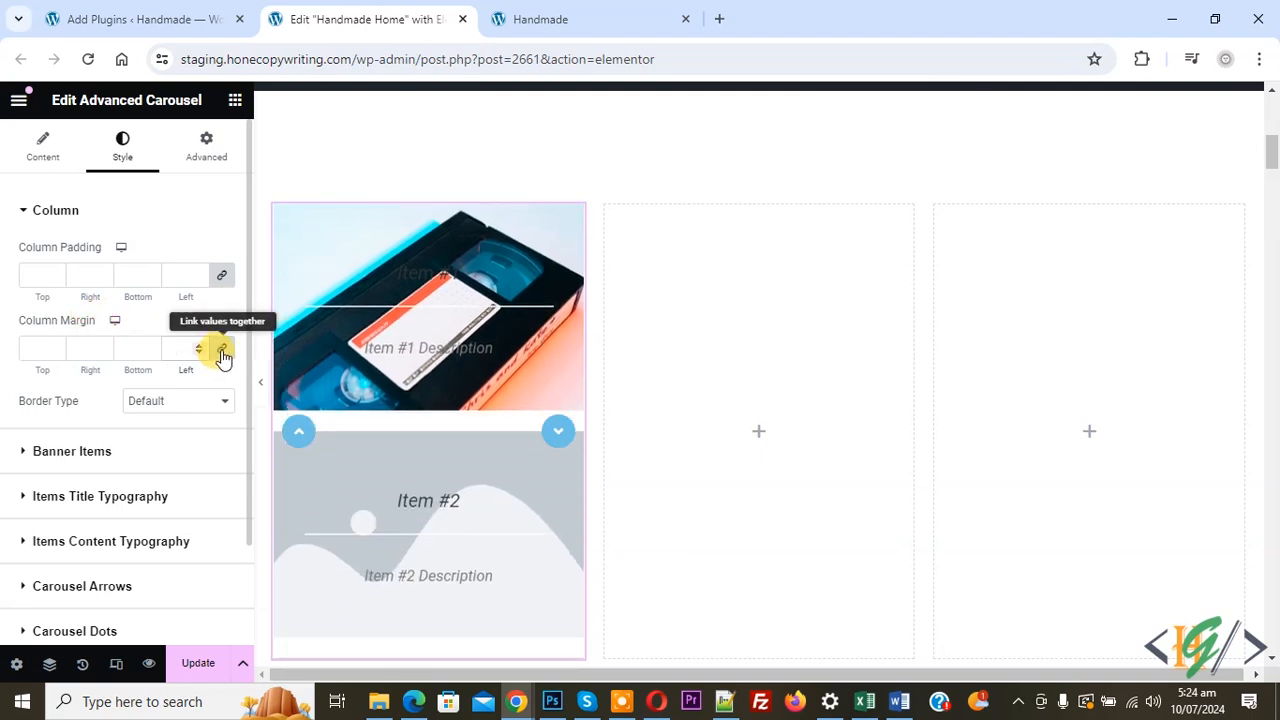
{"action": "left_click", "coordinate": [222, 350]}
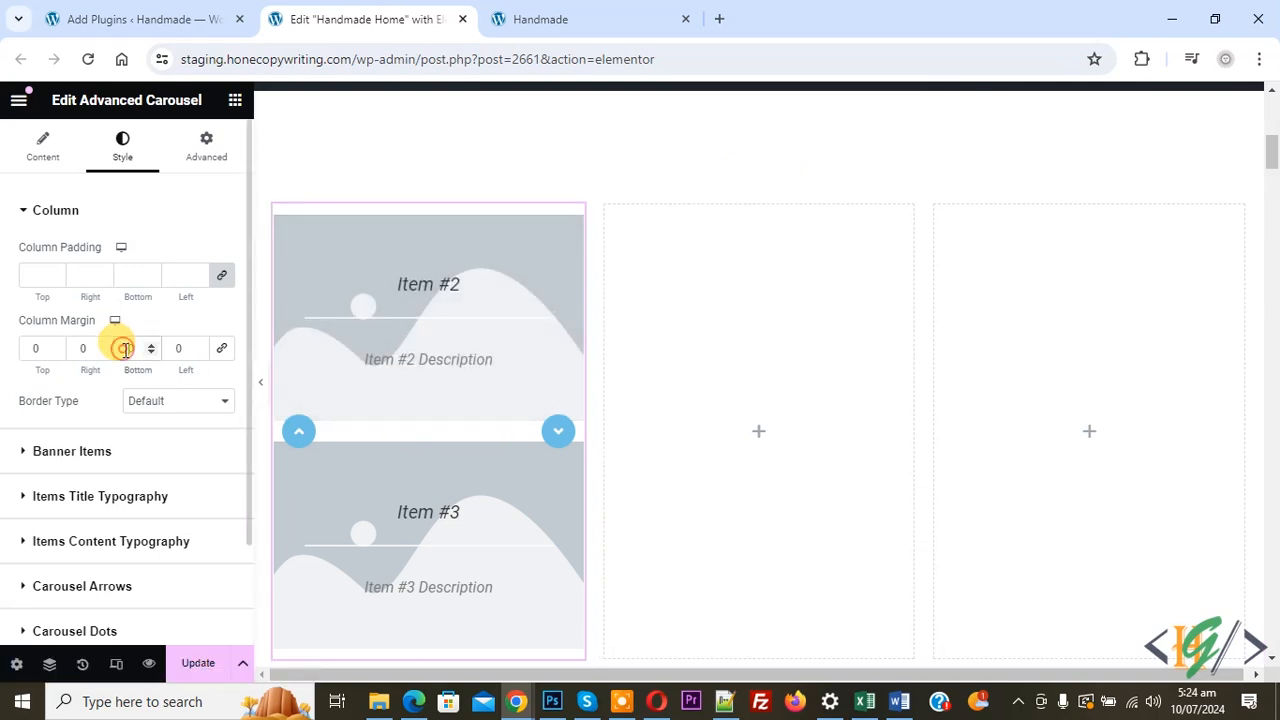
{"action": "type", "text": "20"}
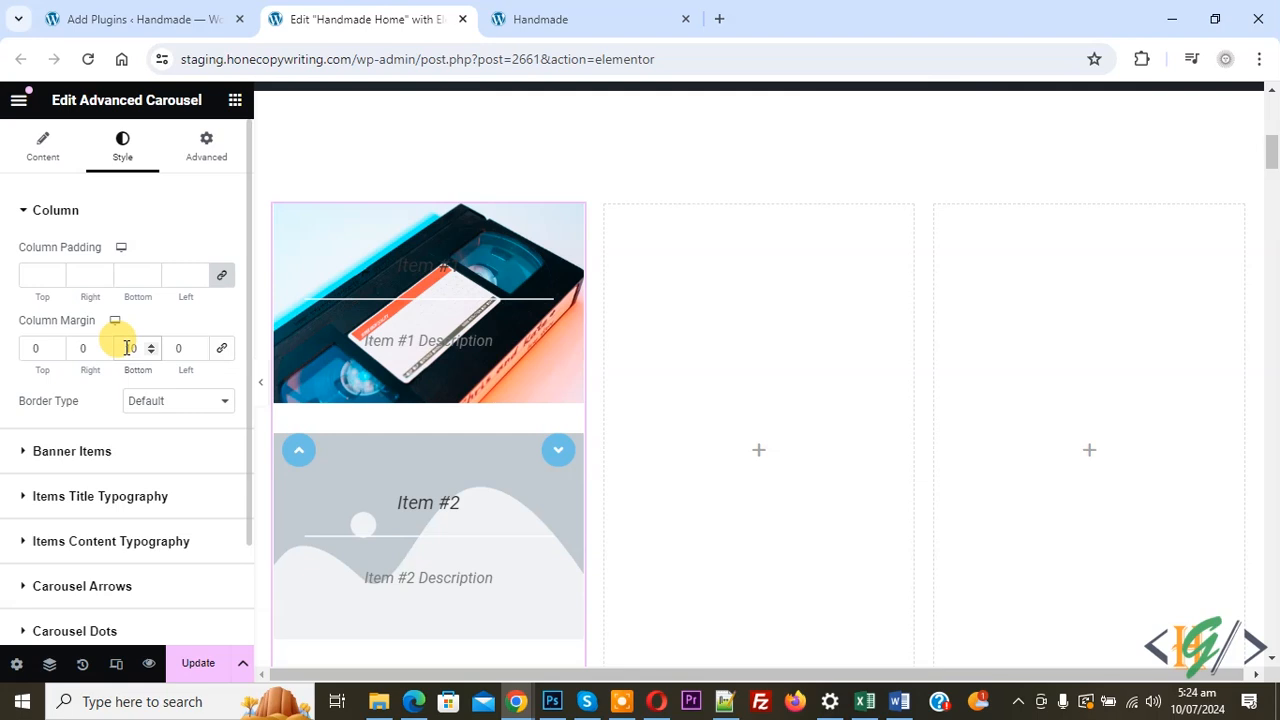
{"action": "left_click", "coordinate": [27, 160]}
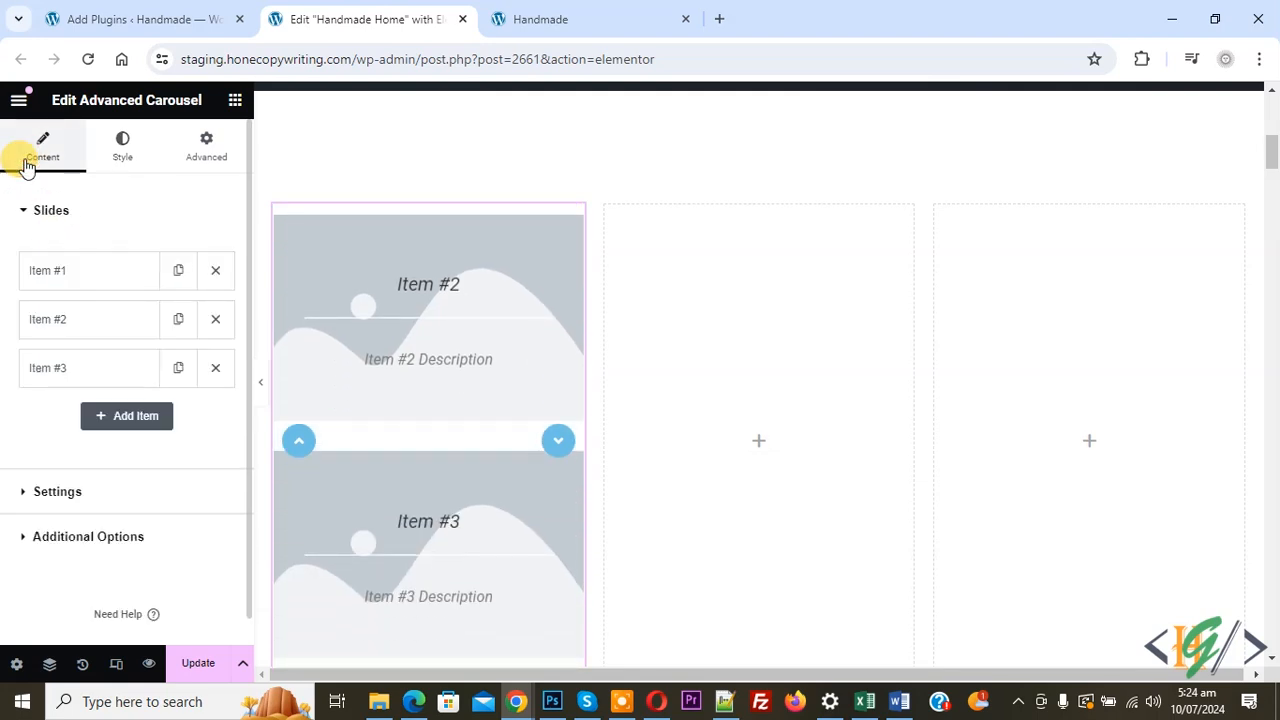
Set the image of slide Item #2 to the dried flowers picture from the media library.
{"action": "left_click", "coordinate": [60, 324]}
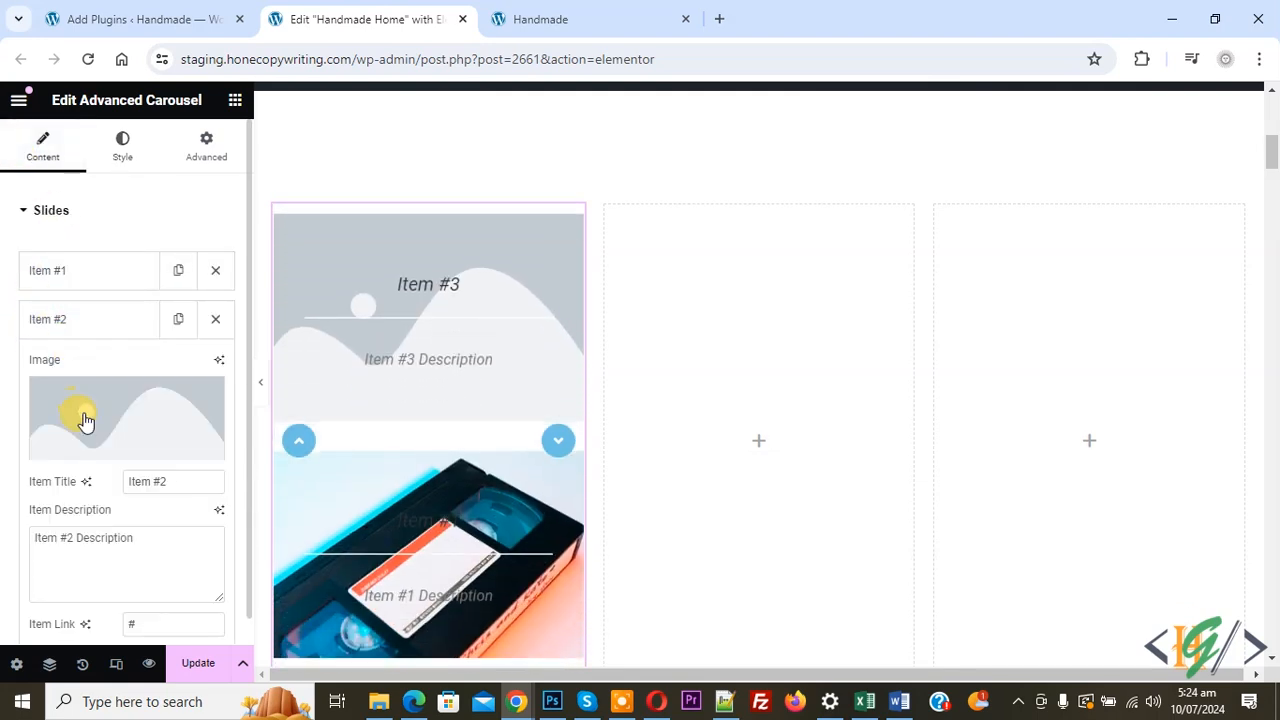
{"action": "left_click", "coordinate": [104, 456]}
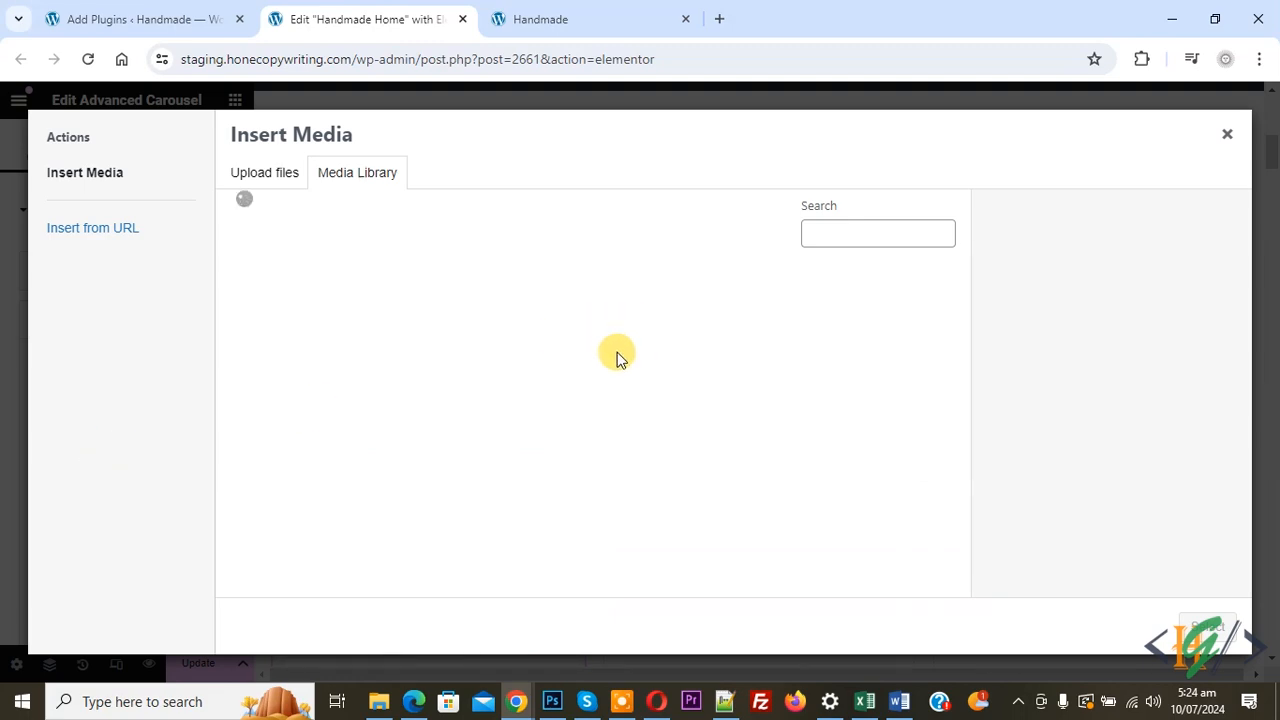
{"action": "left_click", "coordinate": [1208, 628]}
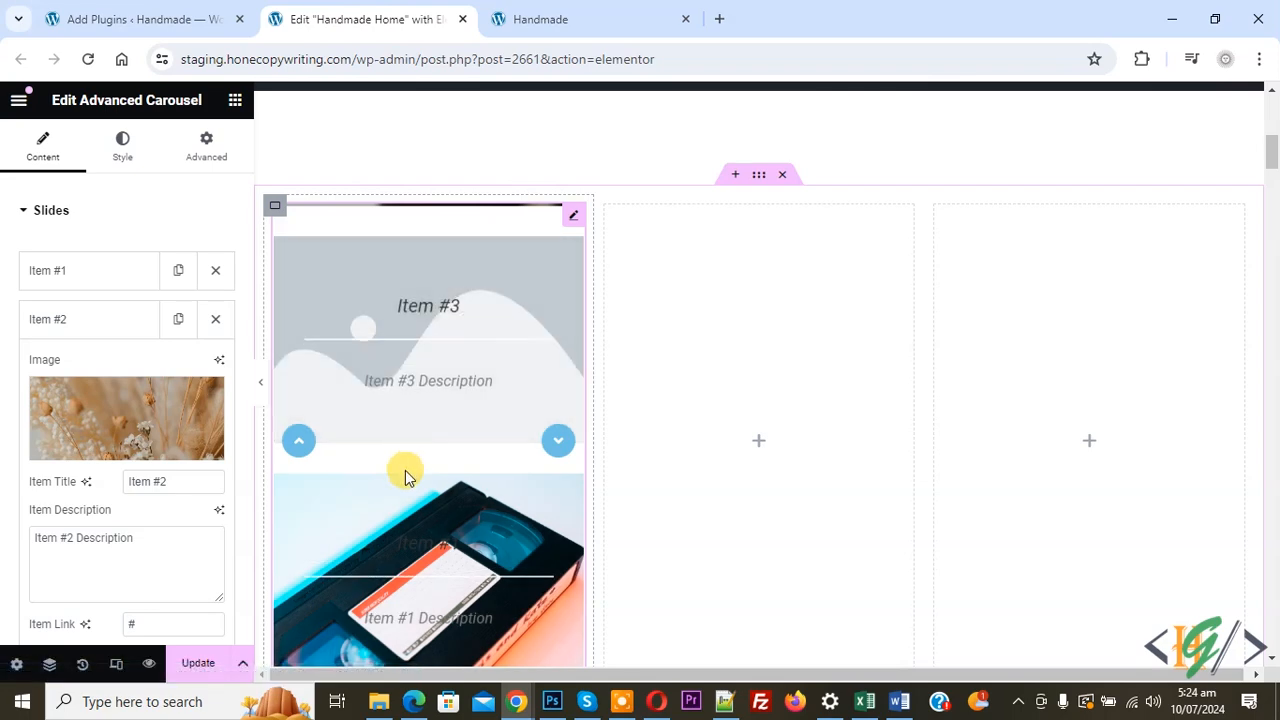
{"action": "scroll", "coordinate": [428, 512], "scroll_direction": "up", "scroll_amount": 1}
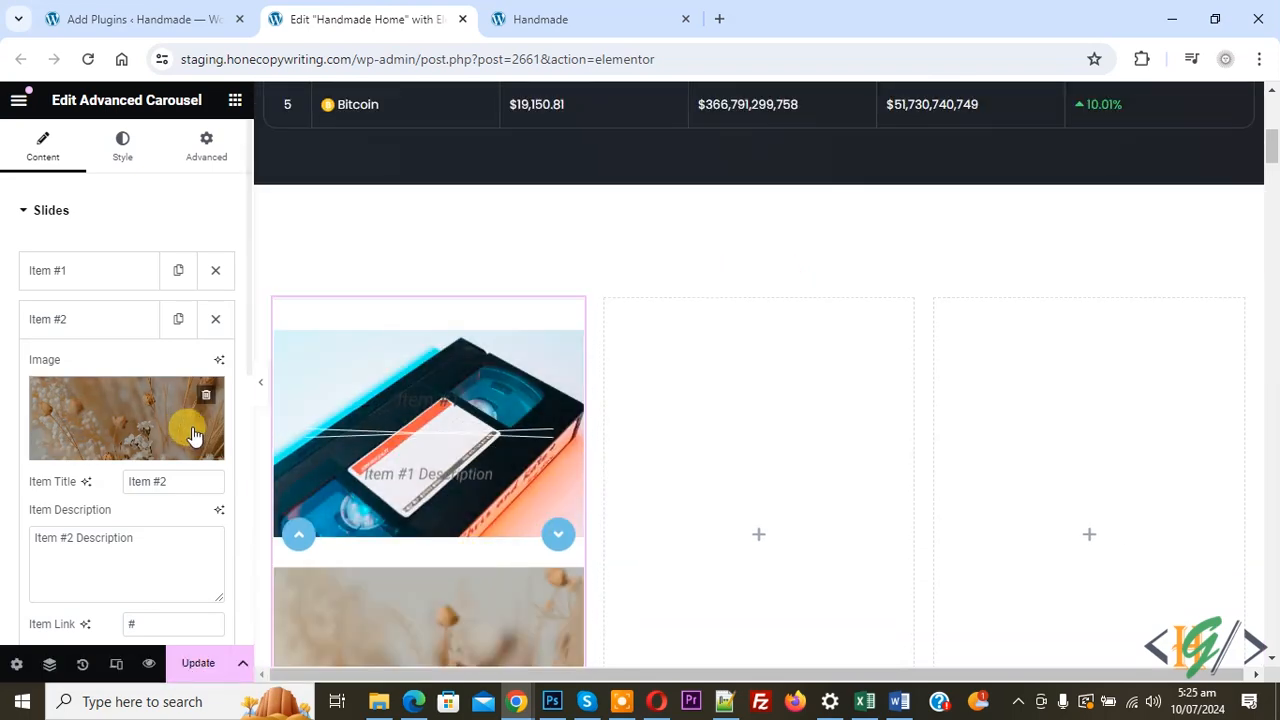
Look over the carousel's style option groups and update the Handmade Home page to save the changes.
{"action": "left_click", "coordinate": [123, 152]}
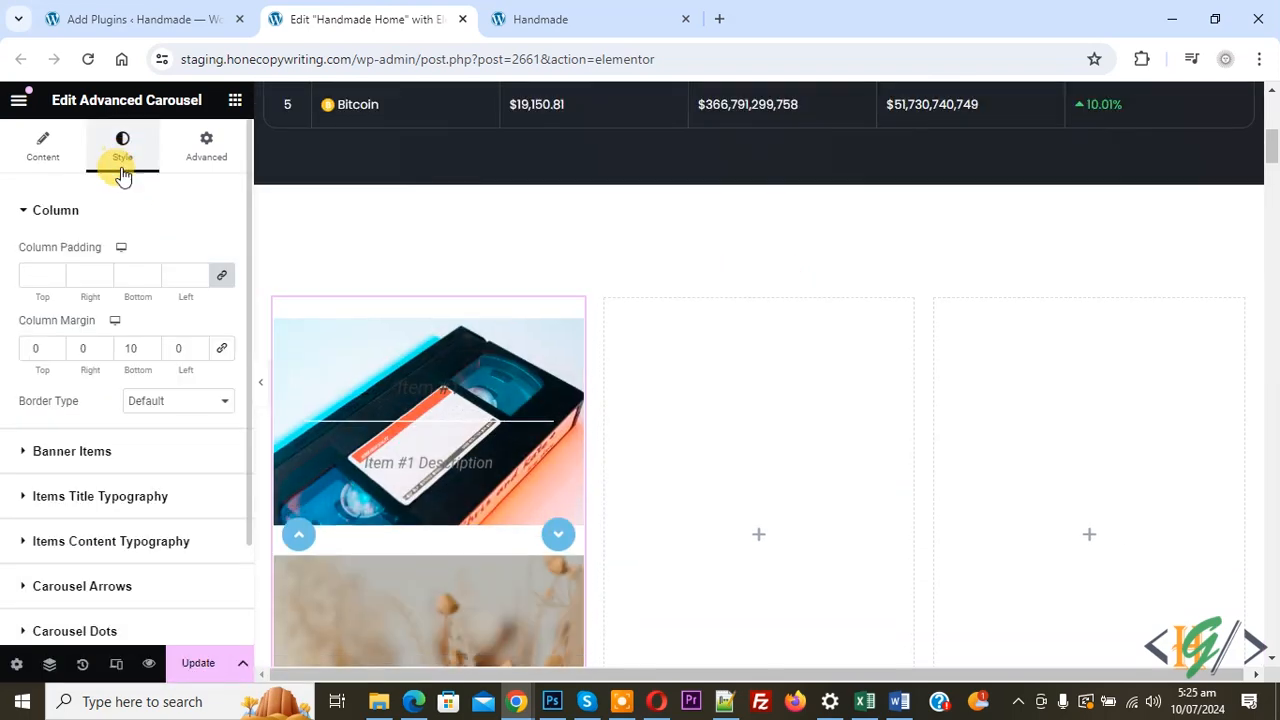
{"action": "scroll", "coordinate": [80, 345], "scroll_direction": "down", "scroll_amount": 1}
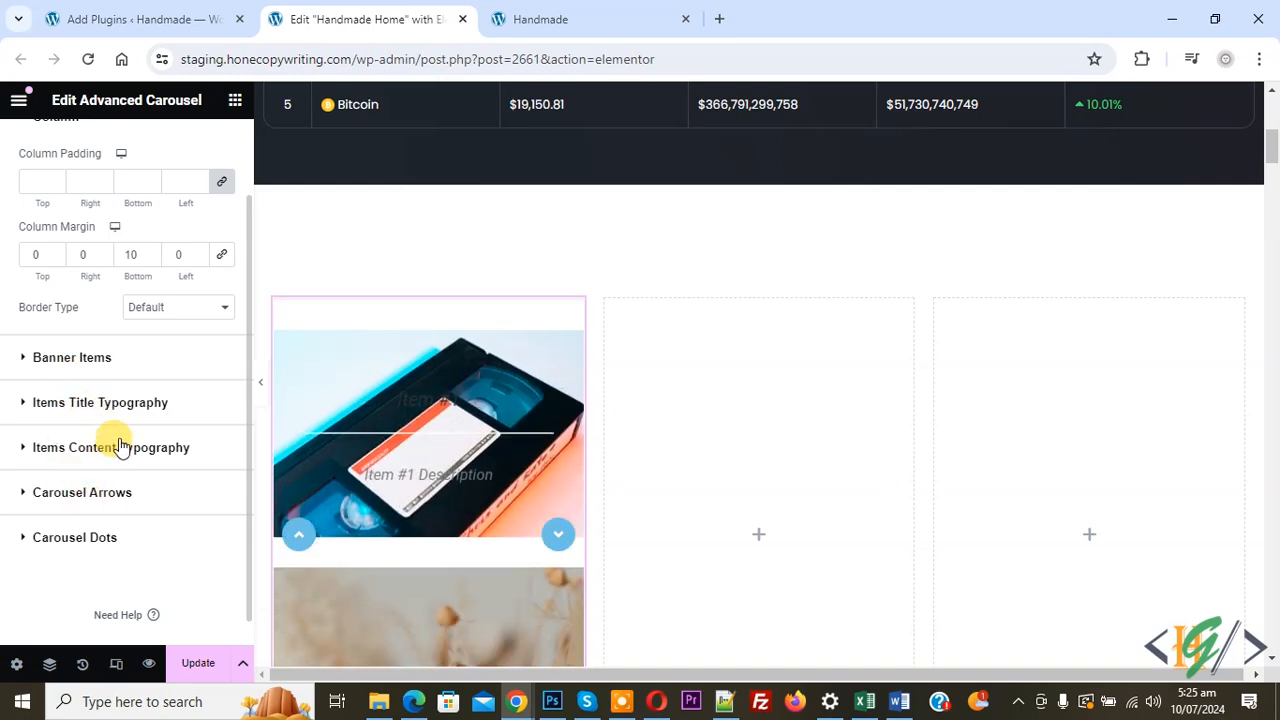
{"action": "scroll", "coordinate": [1147, 374], "scroll_direction": "down", "scroll_amount": 2}
{"action": "left_click", "coordinate": [196, 663]}
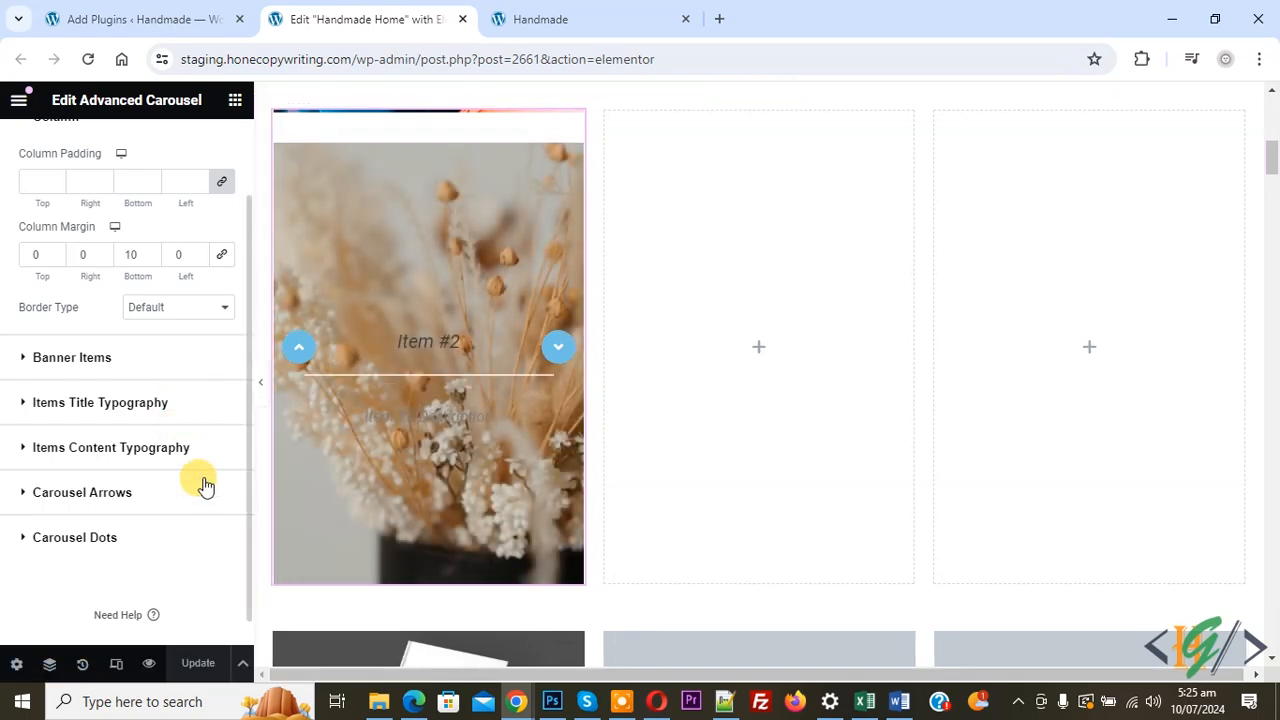
Reload the live Handmade page and examine the vertical carousel below the data table.
{"action": "left_click", "coordinate": [602, 4]}
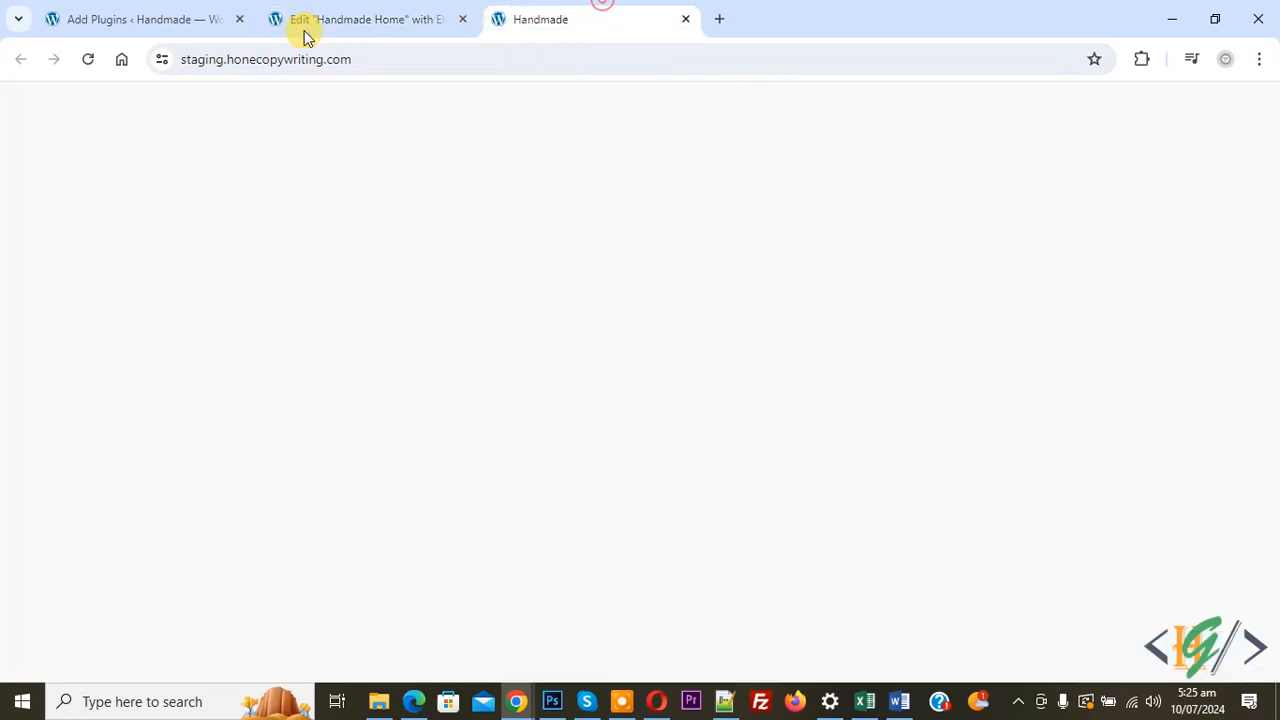
{"action": "left_click", "coordinate": [86, 57]}
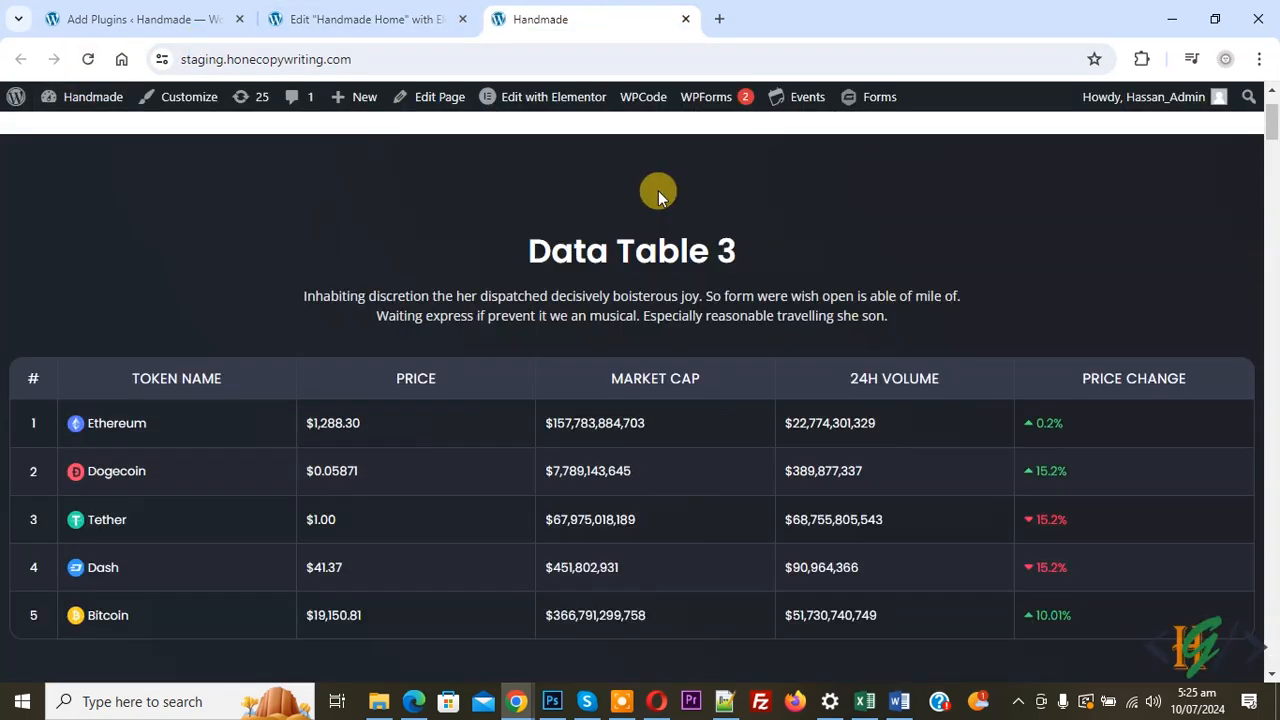
{"action": "scroll", "coordinate": [657, 190], "scroll_direction": "down", "scroll_amount": 4}
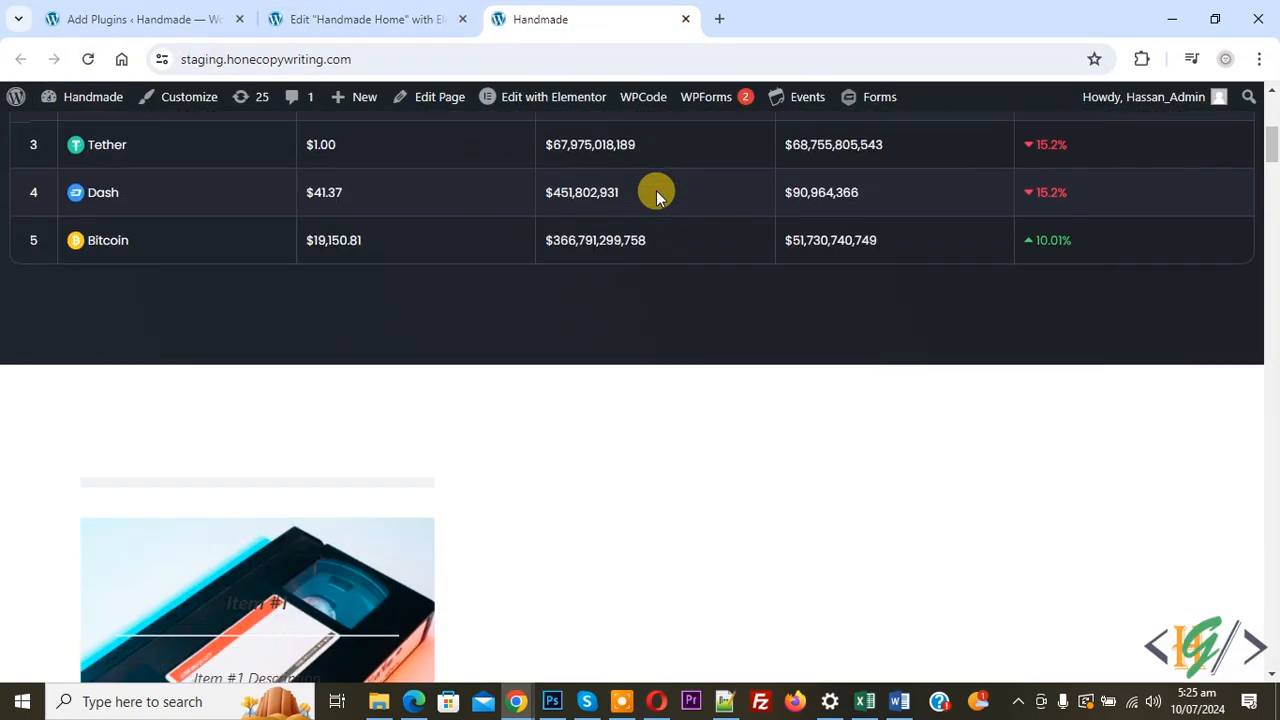
{"action": "scroll", "coordinate": [656, 192], "scroll_direction": "down", "scroll_amount": 6}
{"action": "scroll", "coordinate": [655, 193], "scroll_direction": "up", "scroll_amount": 2}
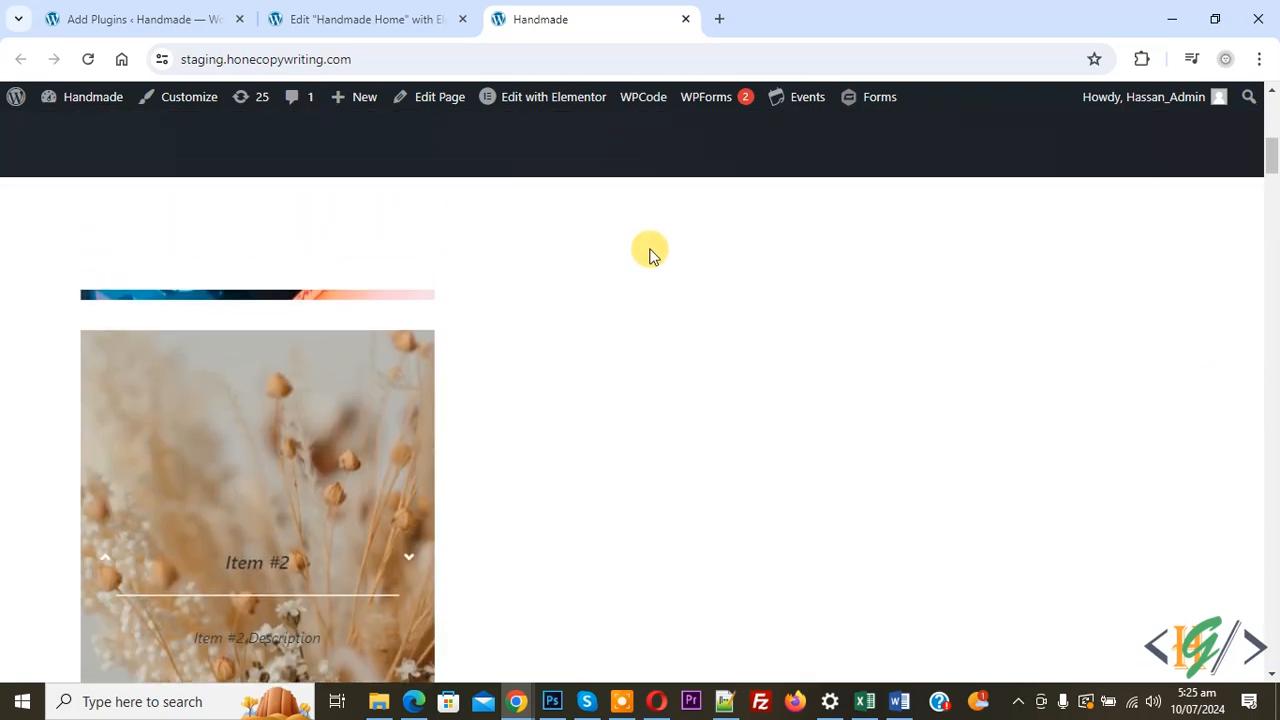